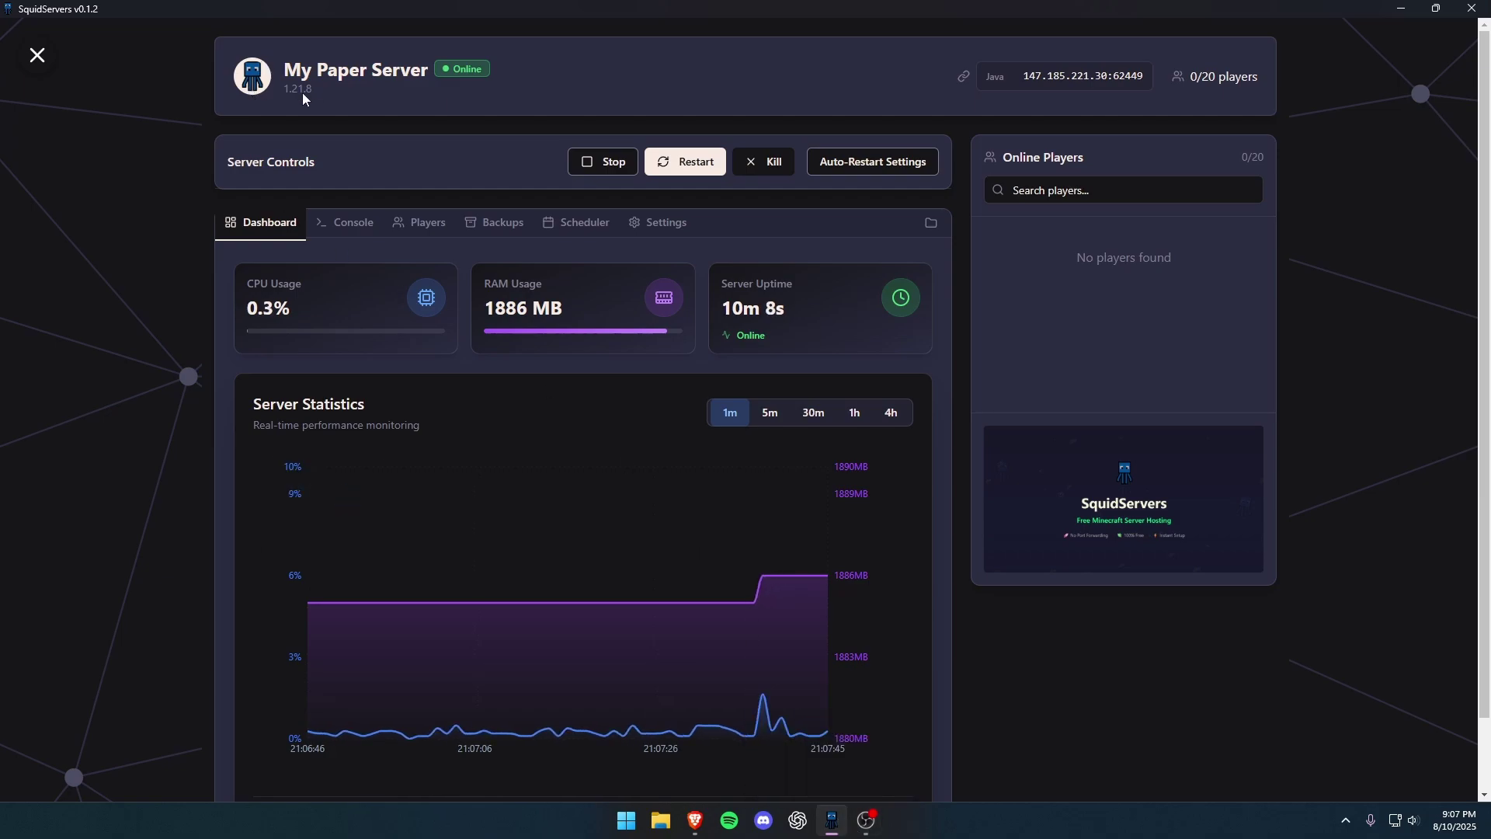
- Check the supported Java version range on the GeyserMC wiki page
{"action": "key", "text": "alt+Tab"}
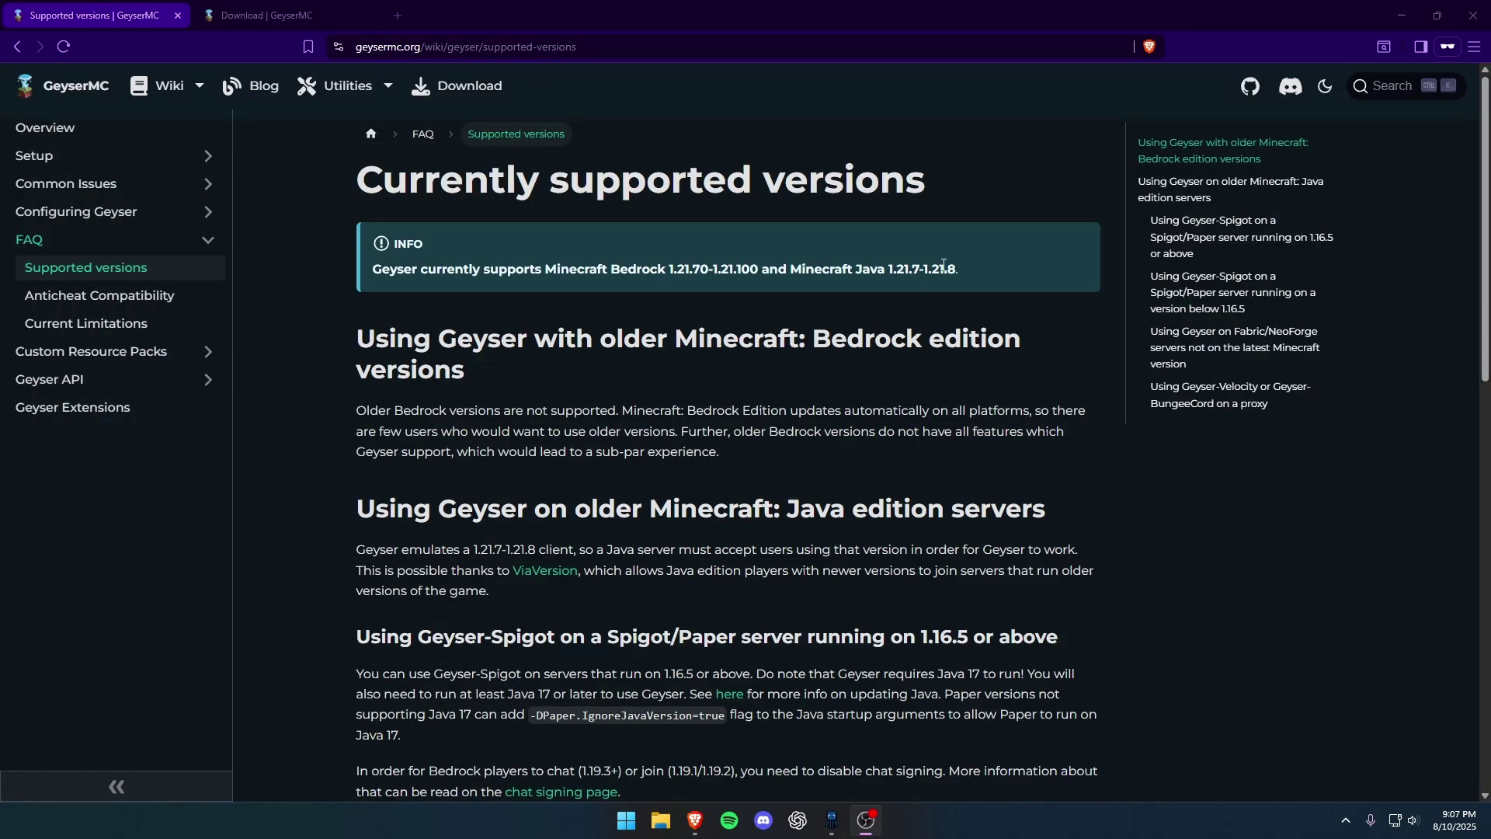
{"action": "left_click_drag", "start_coordinate": [953, 266], "coordinate": [876, 265]}
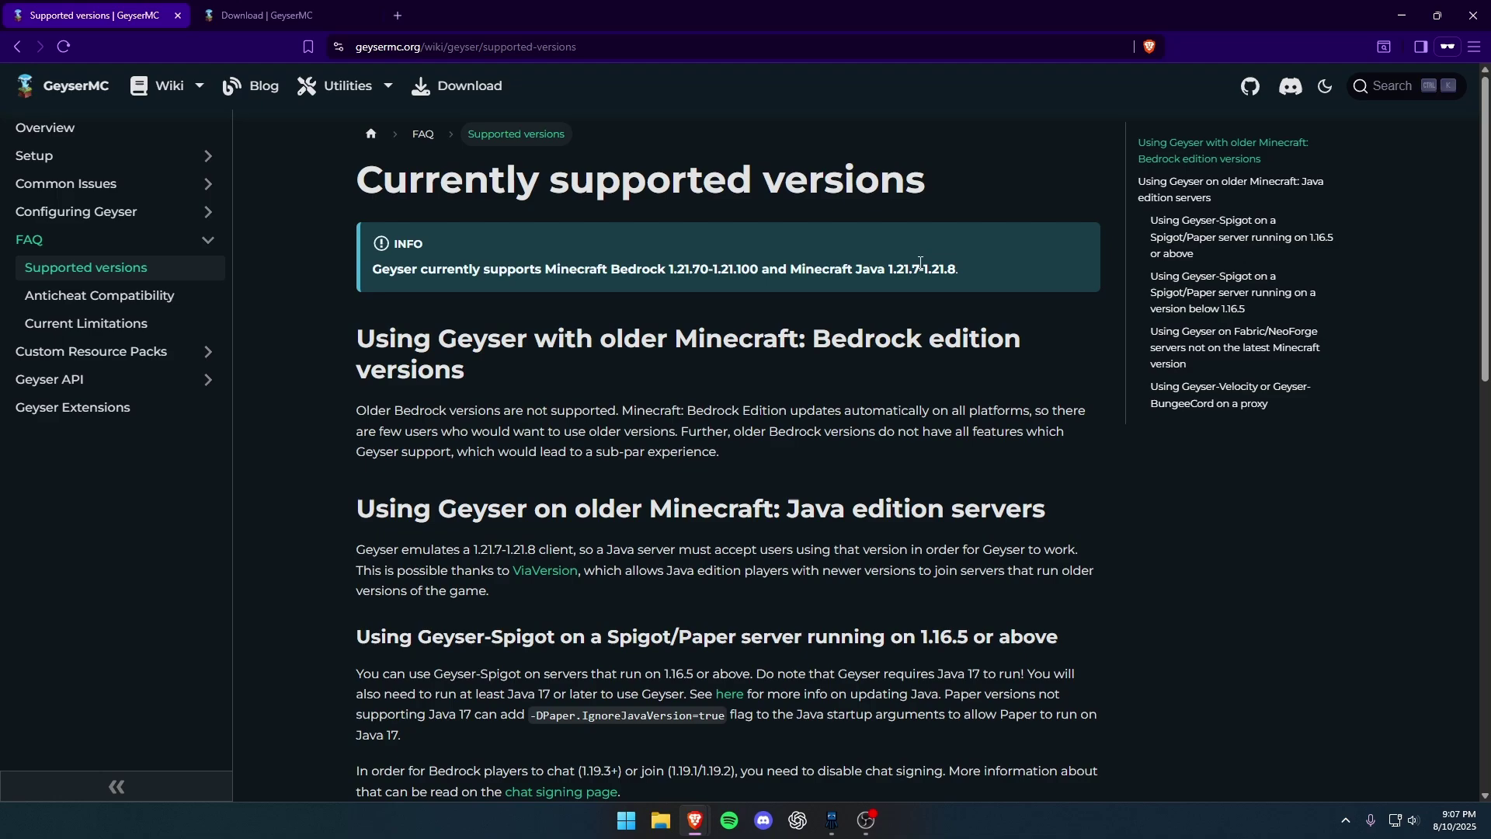
{"action": "scroll", "coordinate": [920, 264], "scroll_direction": "down", "scroll_amount": 2}
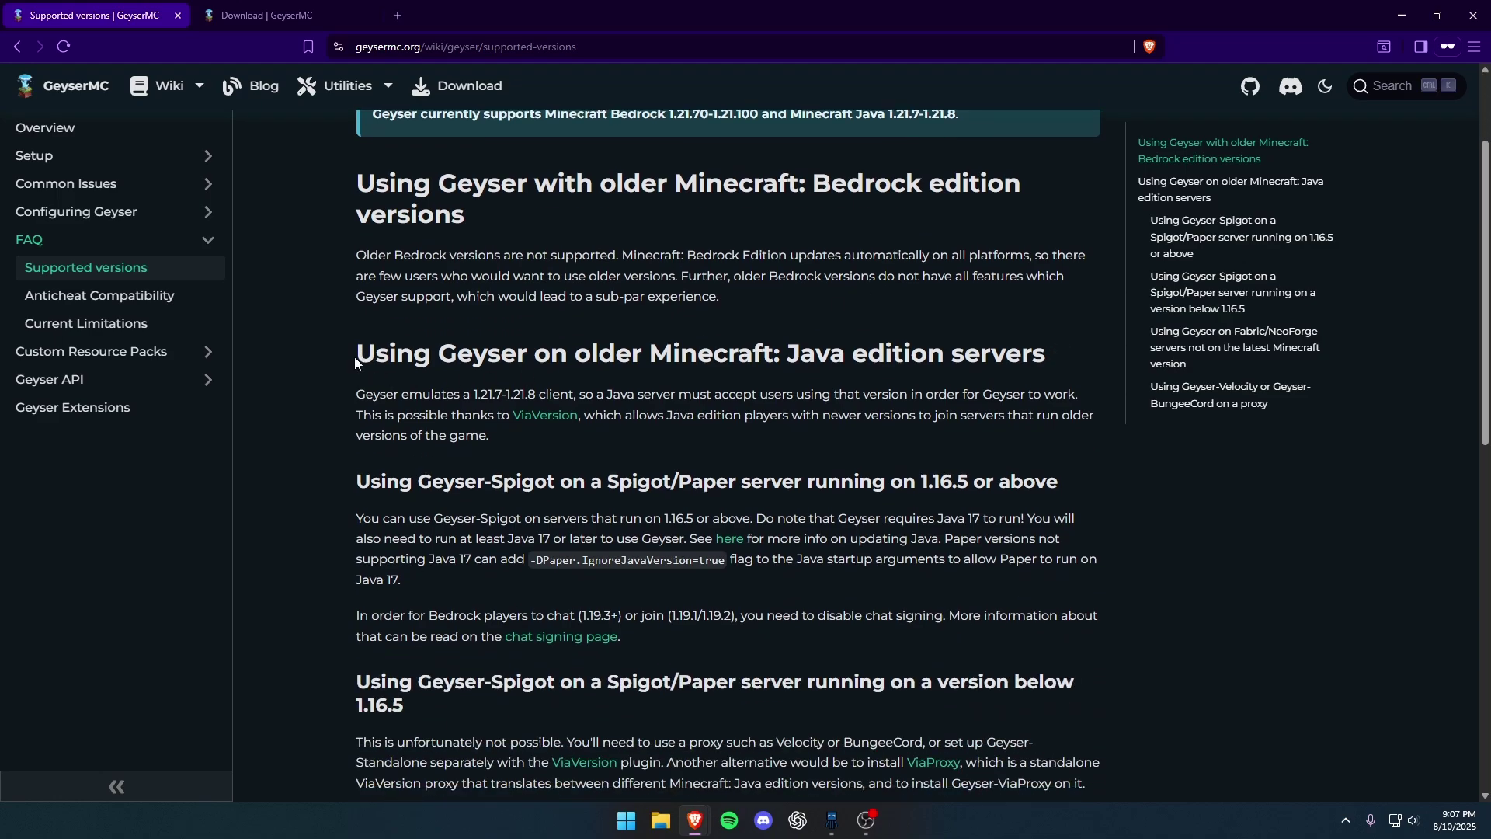
{"action": "scroll", "coordinate": [354, 357], "scroll_direction": "down", "scroll_amount": 1}
{"action": "left_click_drag", "start_coordinate": [356, 403], "coordinate": [796, 604]}
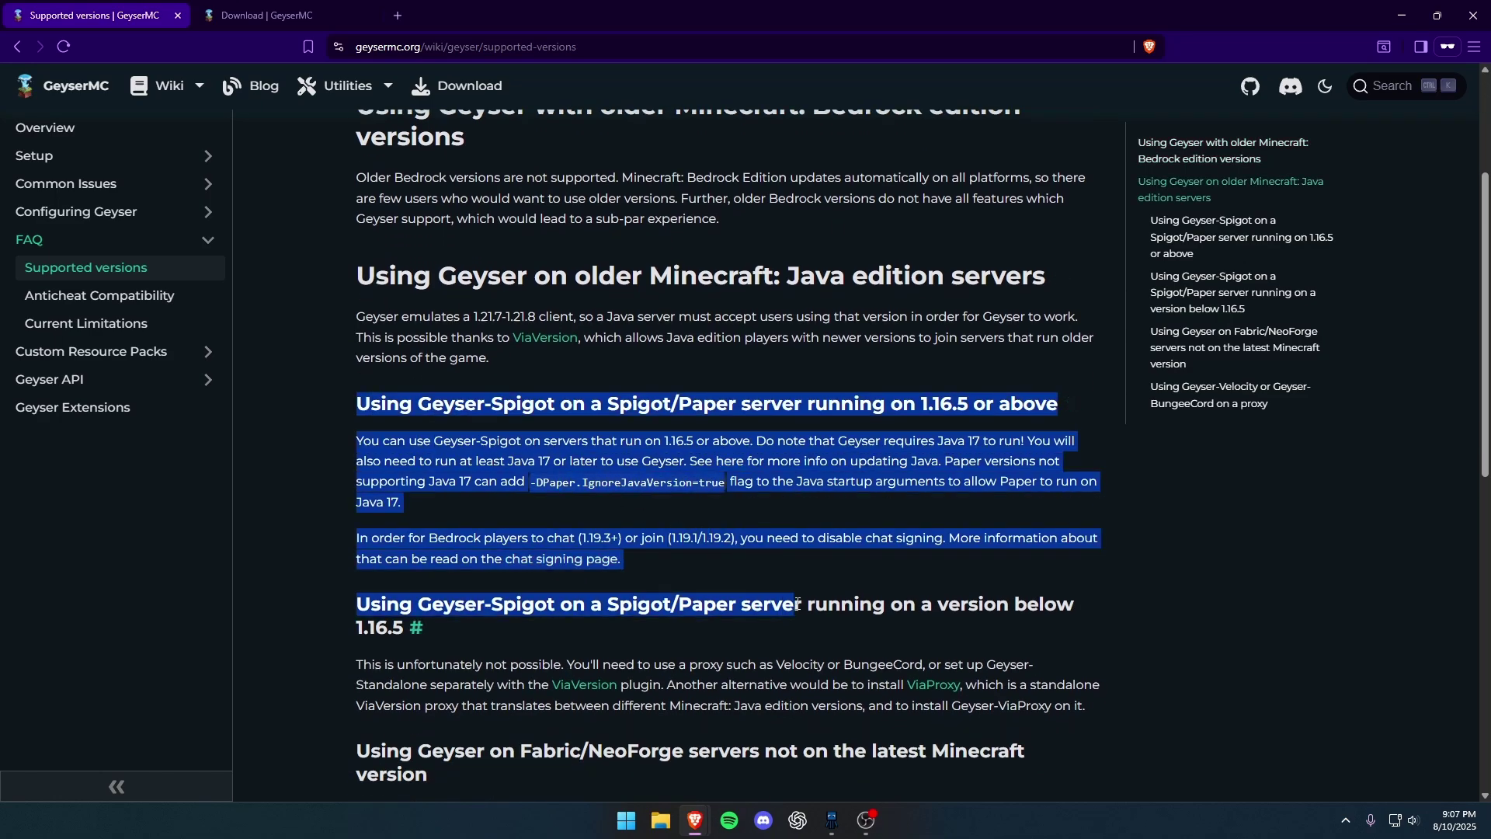
{"action": "left_click", "coordinate": [784, 626]}
{"action": "scroll", "coordinate": [784, 626], "scroll_direction": "down", "scroll_amount": 1}
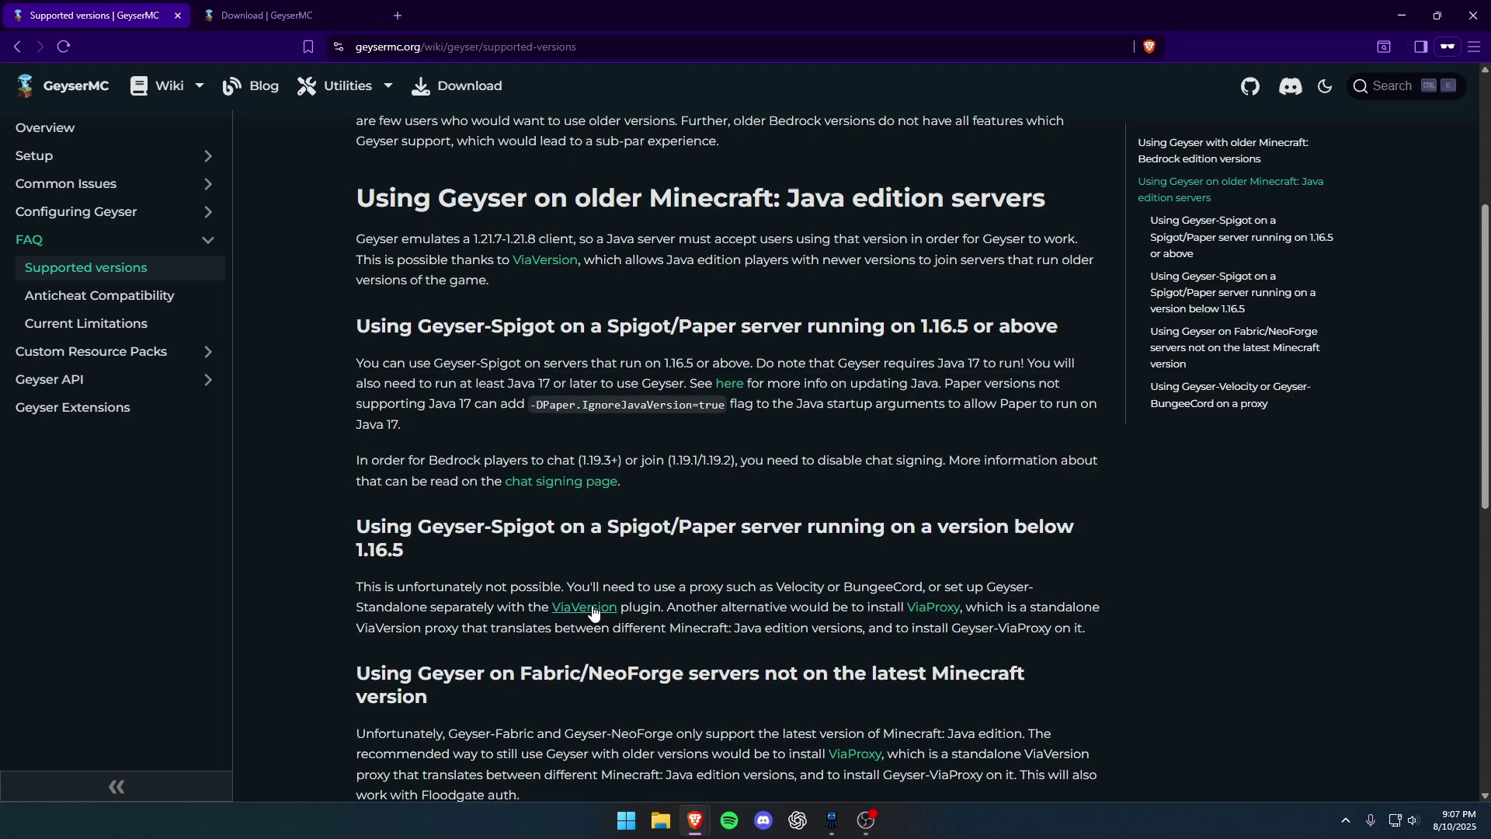
{"action": "scroll", "coordinate": [690, 577], "scroll_direction": "up", "scroll_amount": 4}
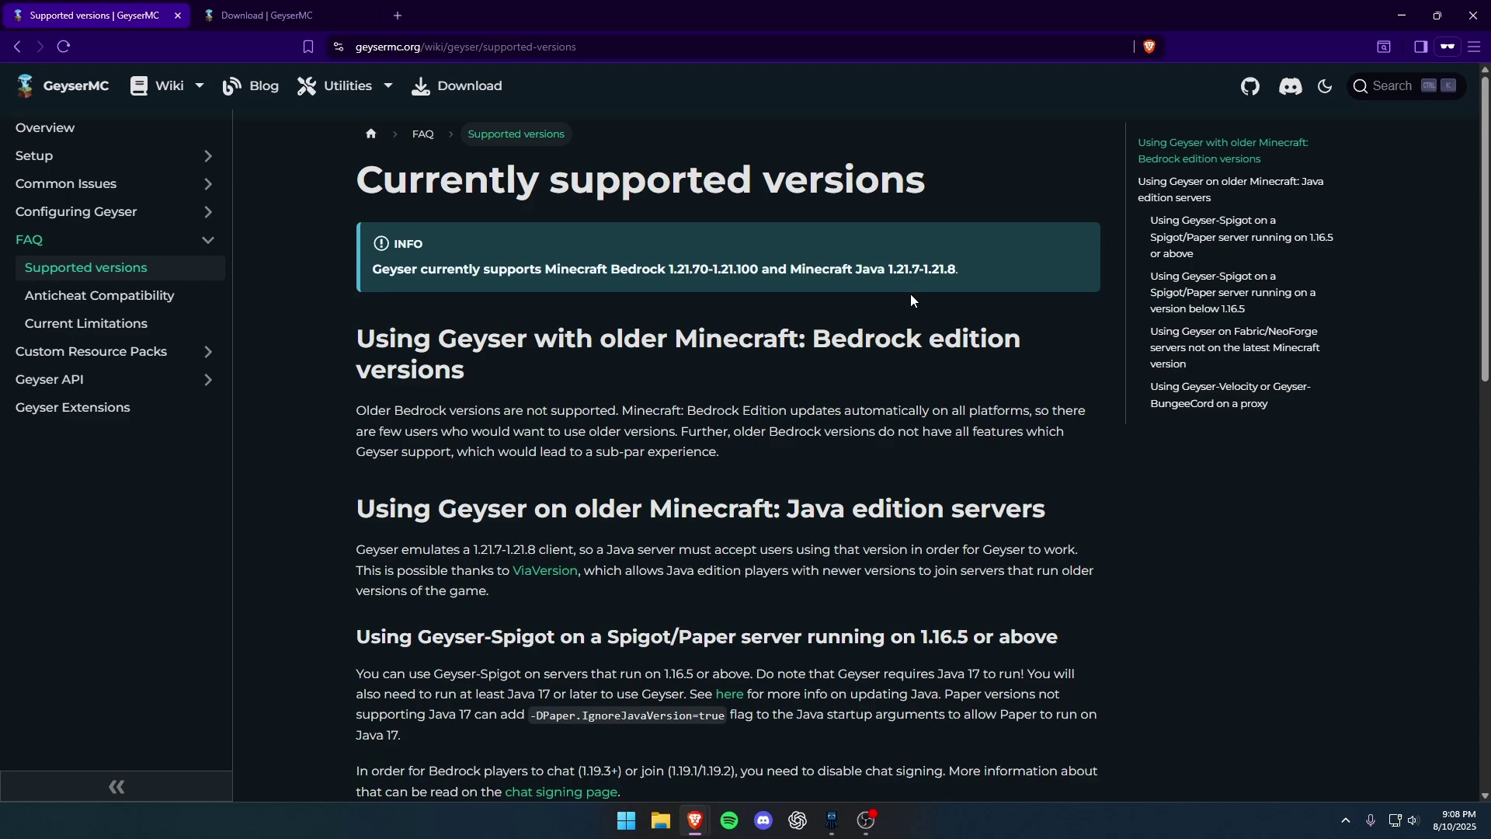
- Stop My Paper Server in SquidServers and return to the wiki
{"action": "left_click", "coordinate": [831, 820]}
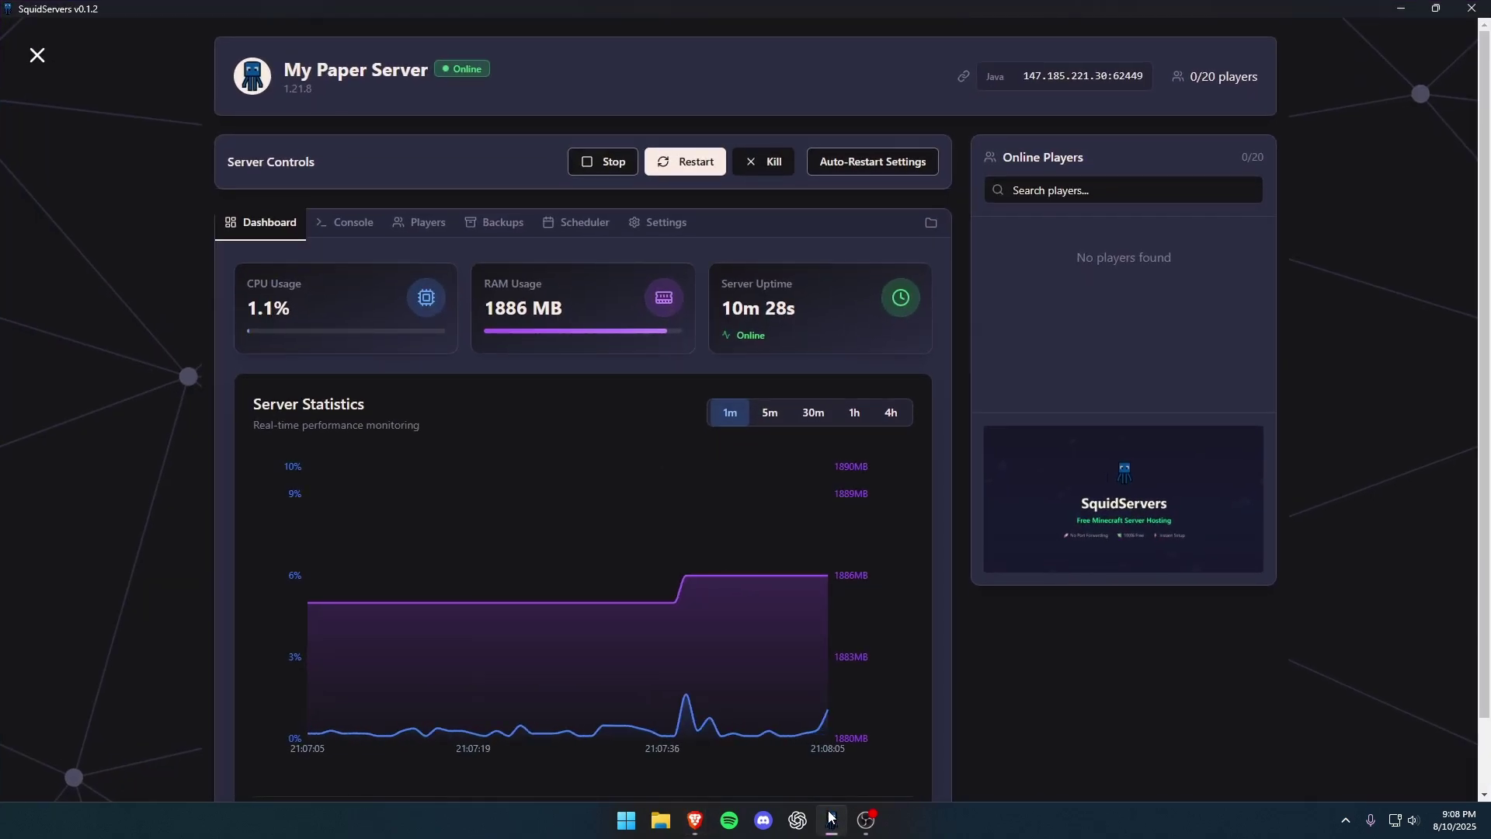
{"action": "left_click", "coordinate": [602, 161]}
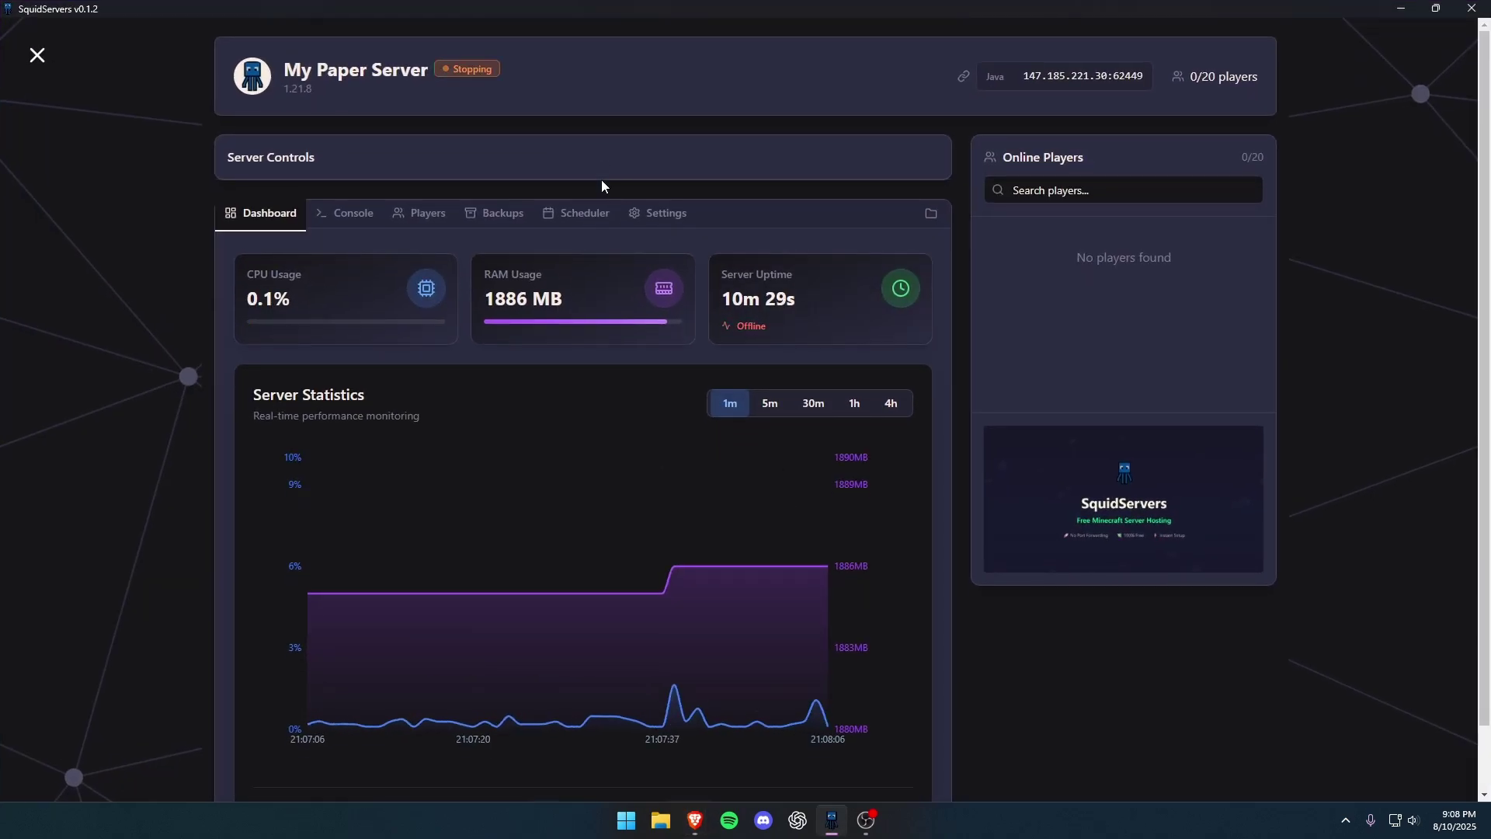
{"action": "left_click", "coordinate": [832, 820]}
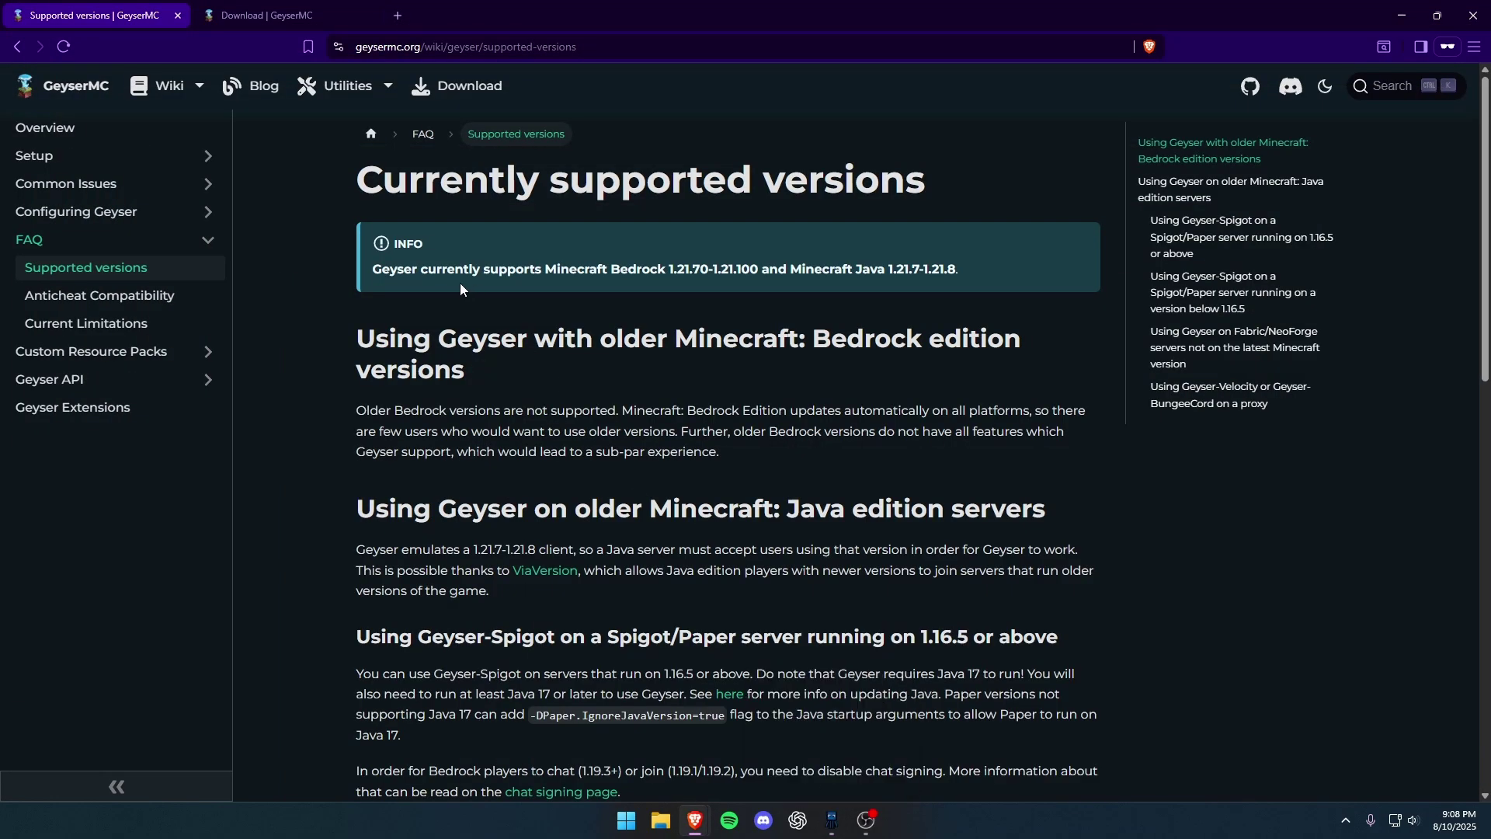
- Download the Spigot/Paper builds of Geyser and Floodgate from the GeyserMC download page
{"action": "left_click", "coordinate": [302, 24]}
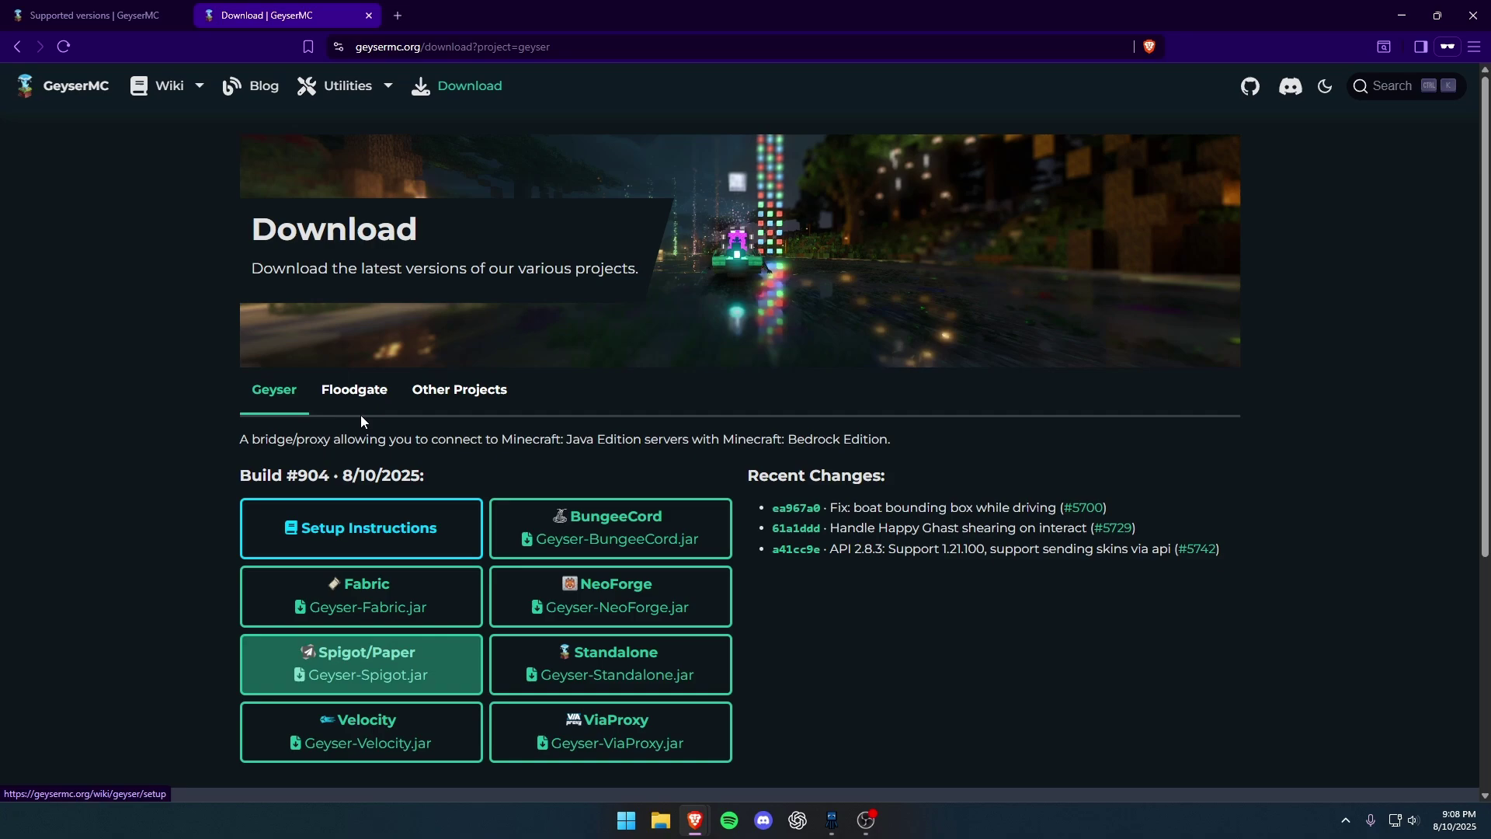
{"action": "left_click", "coordinate": [354, 389]}
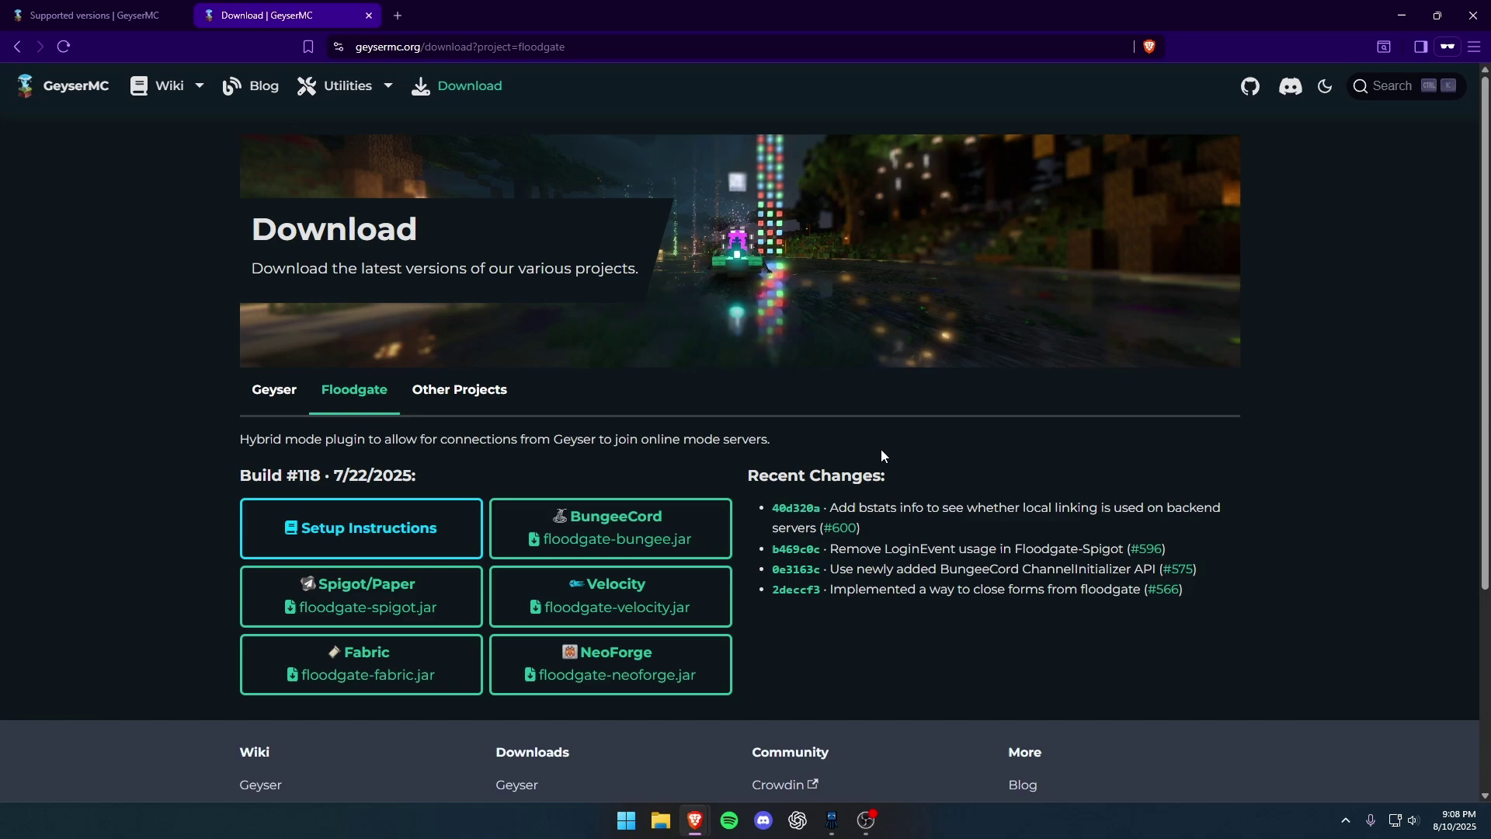
{"action": "left_click", "coordinate": [263, 410]}
{"action": "left_click", "coordinate": [354, 391]}
{"action": "left_click", "coordinate": [1398, 48]}
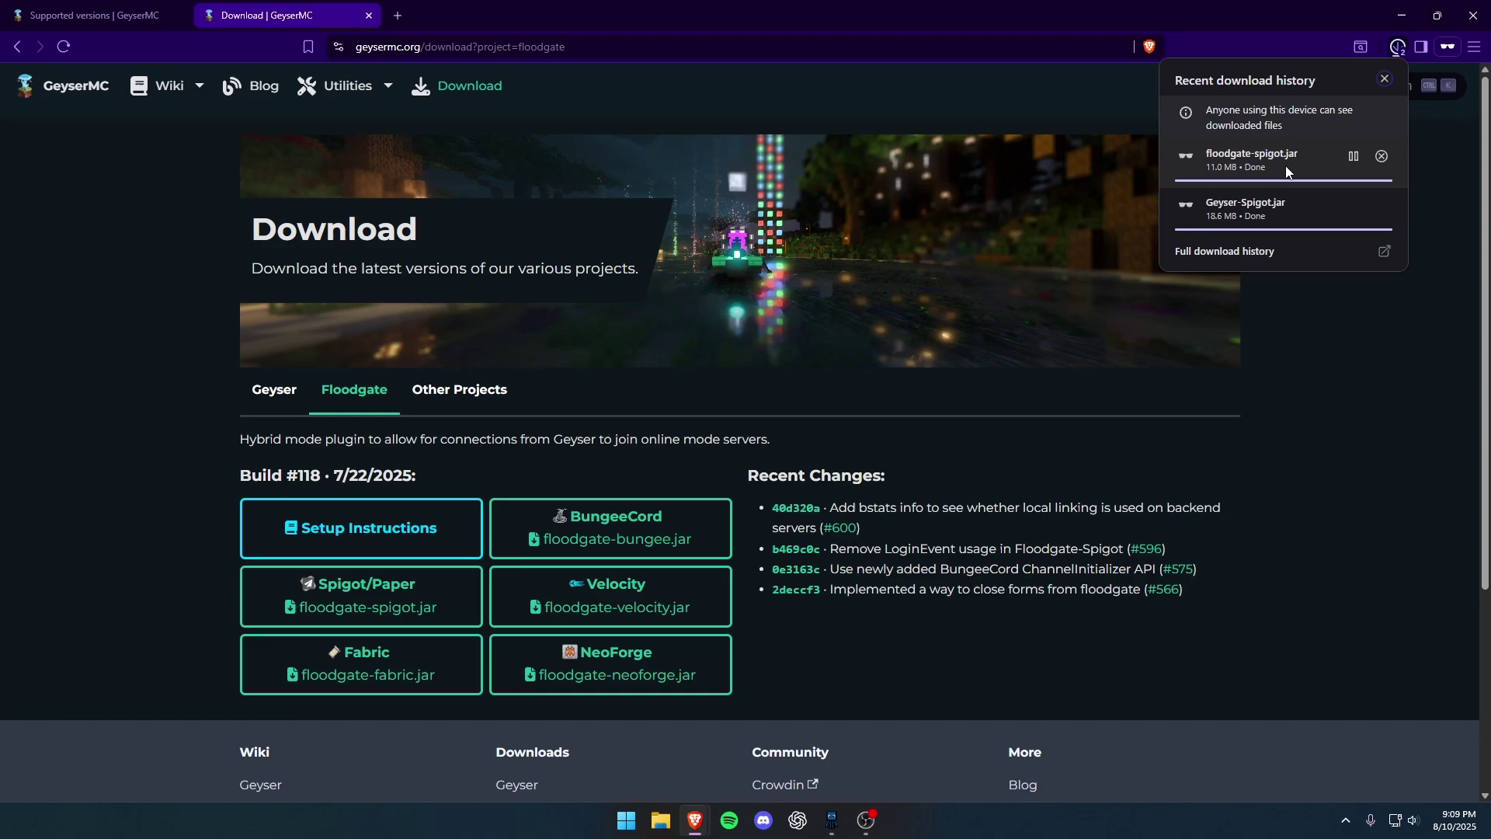
- Copy Geyser-Spigot.jar and floodgate-spigot.jar into the server's plugins folder, then start My Paper Server
{"action": "left_click", "coordinate": [837, 820]}
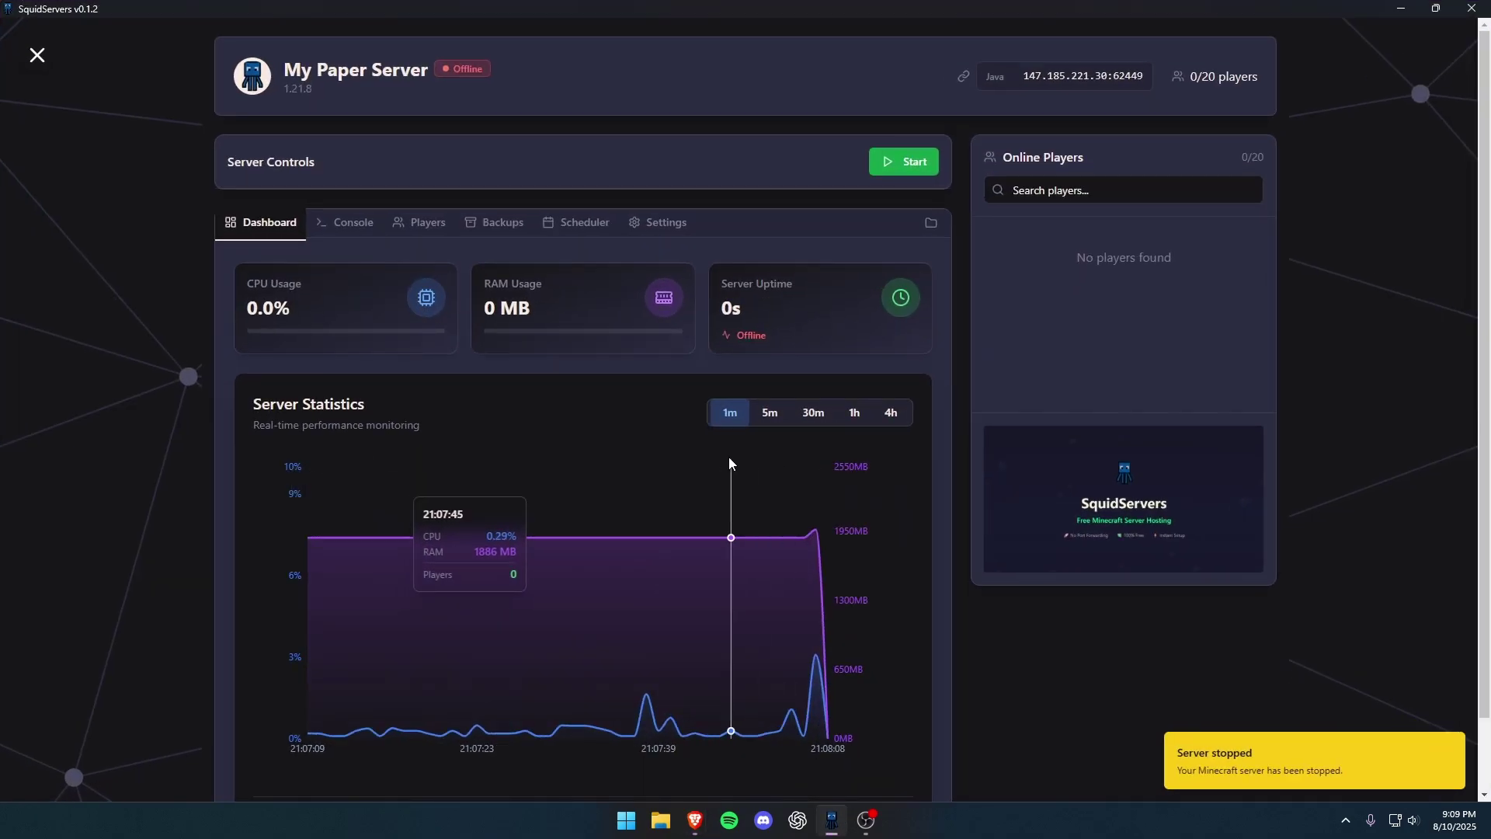
{"action": "left_click", "coordinate": [930, 224]}
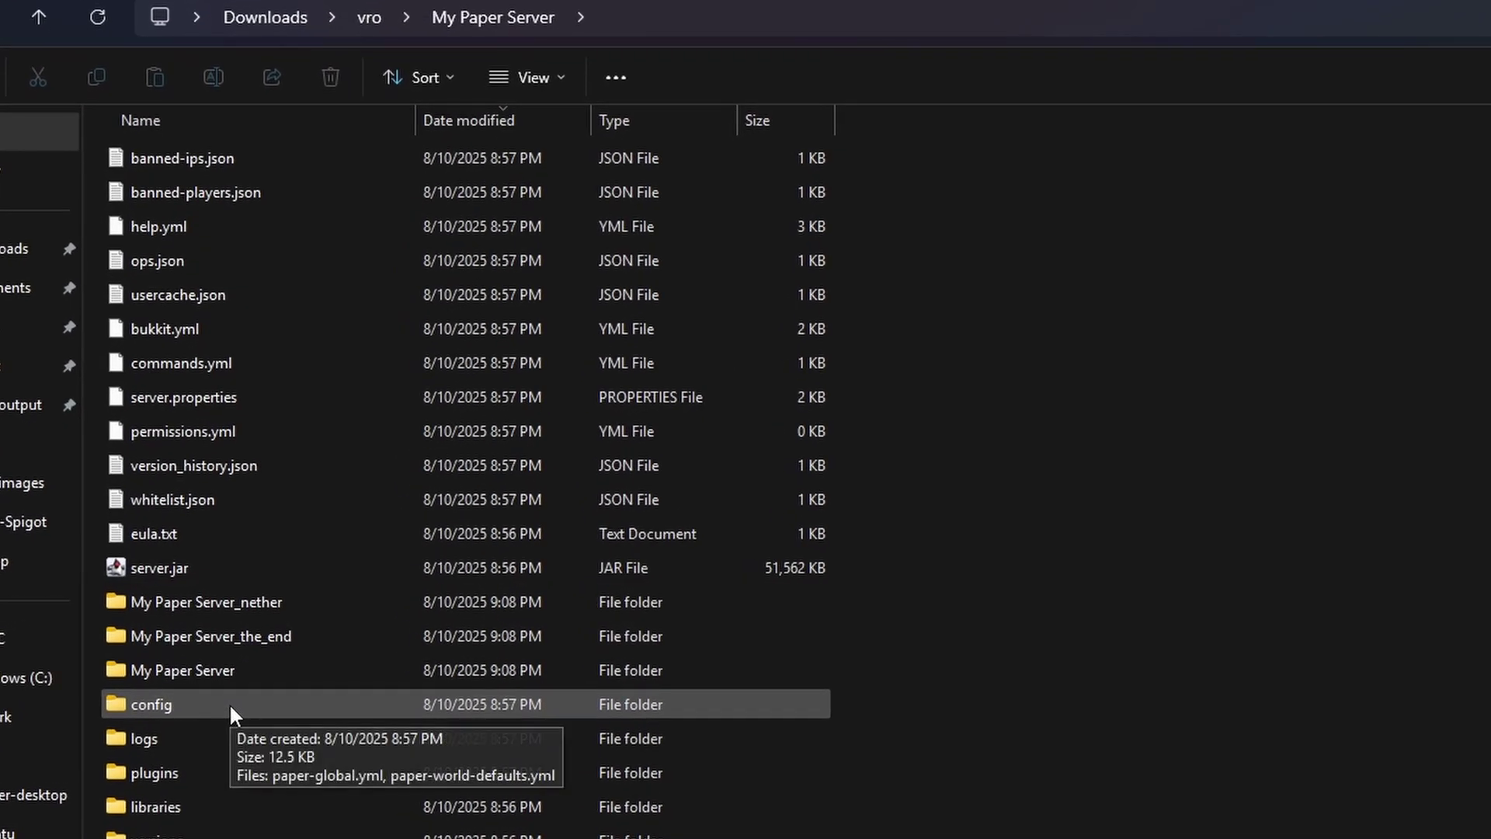
{"action": "double_click", "coordinate": [194, 775]}
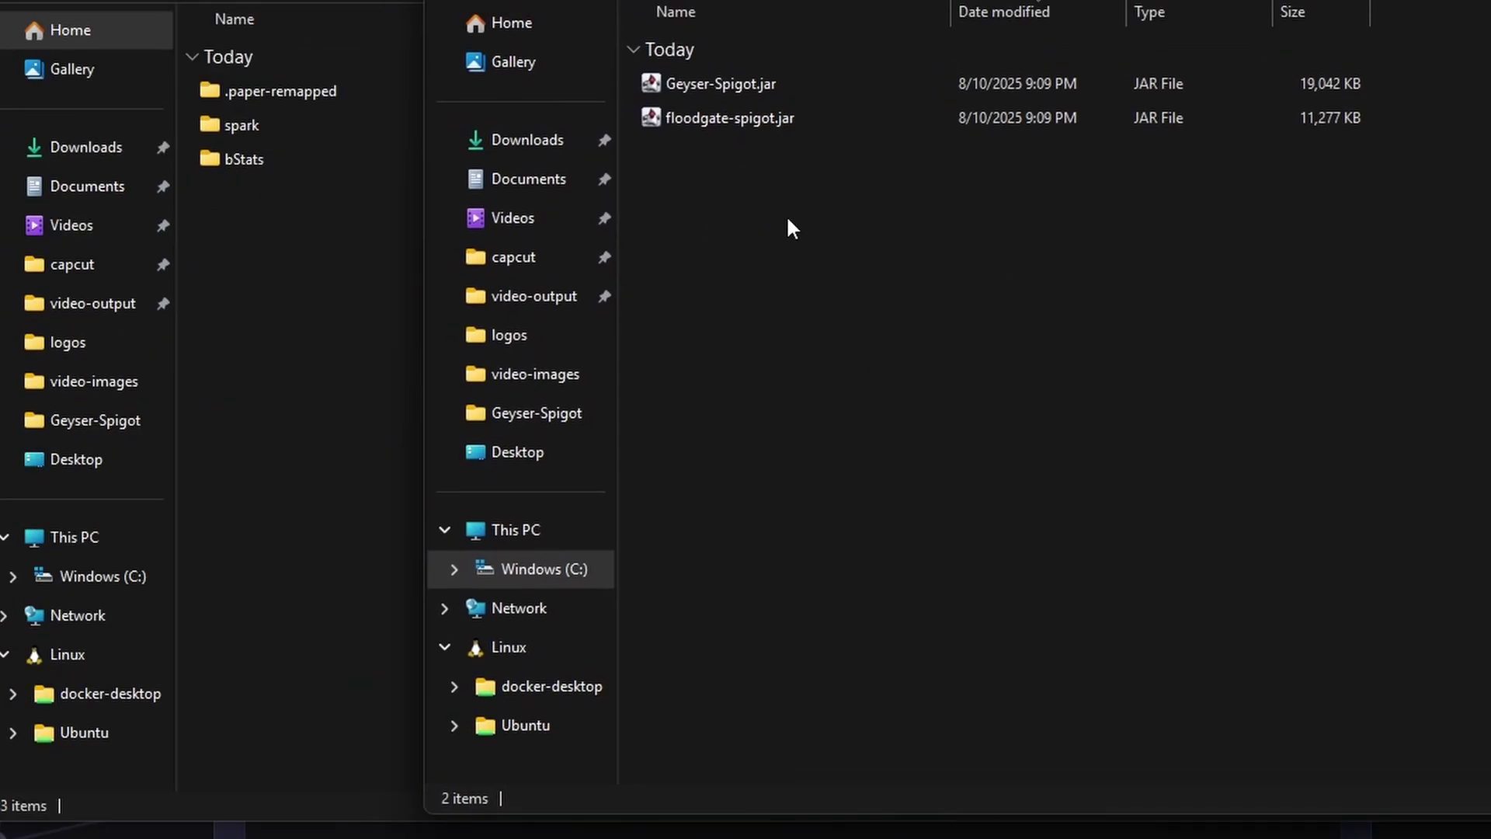
{"action": "left_click_drag", "start_coordinate": [800, 83], "coordinate": [281, 230]}
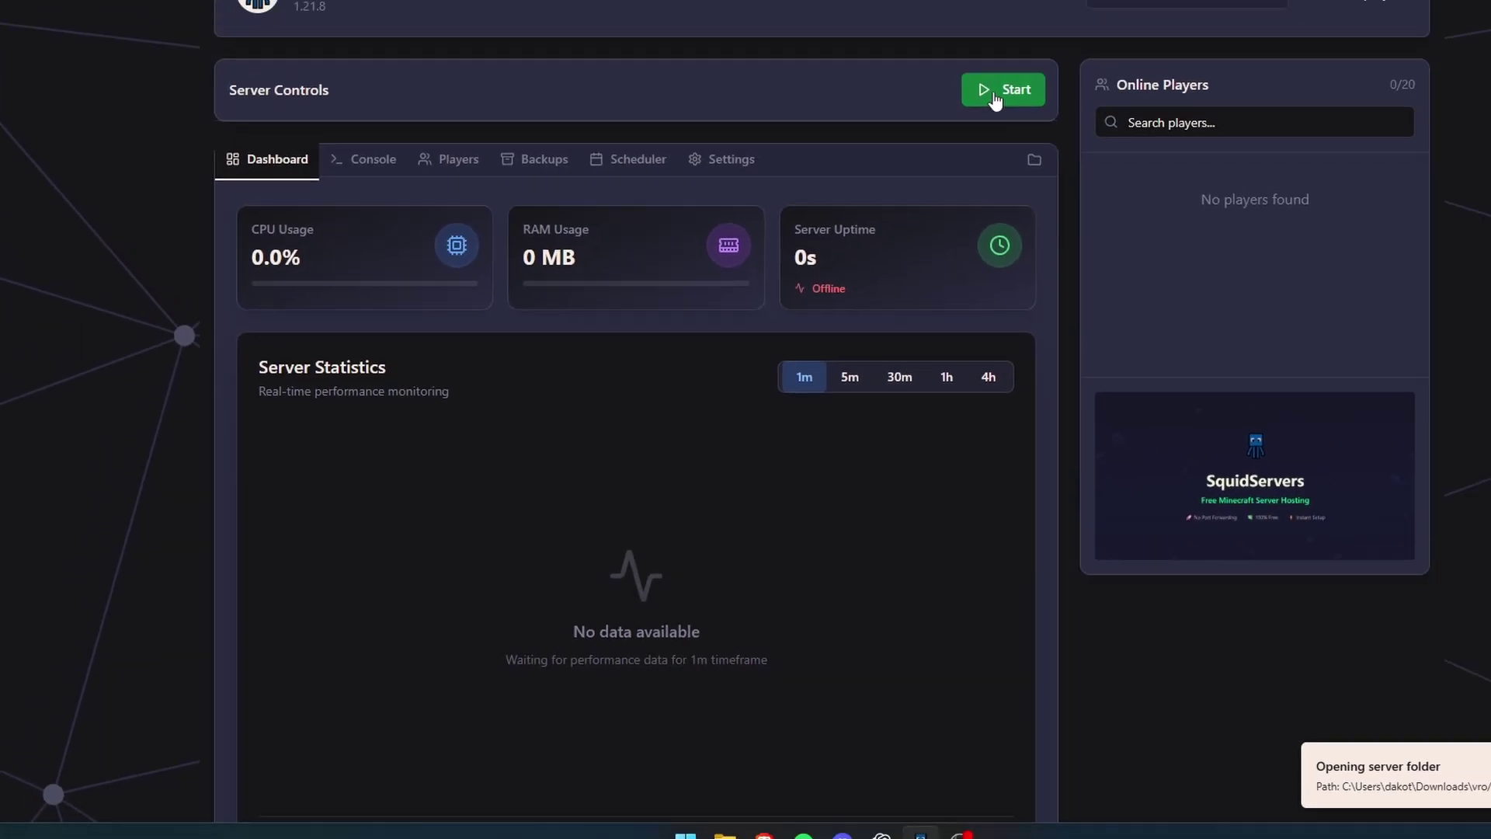
{"action": "left_click", "coordinate": [991, 90]}
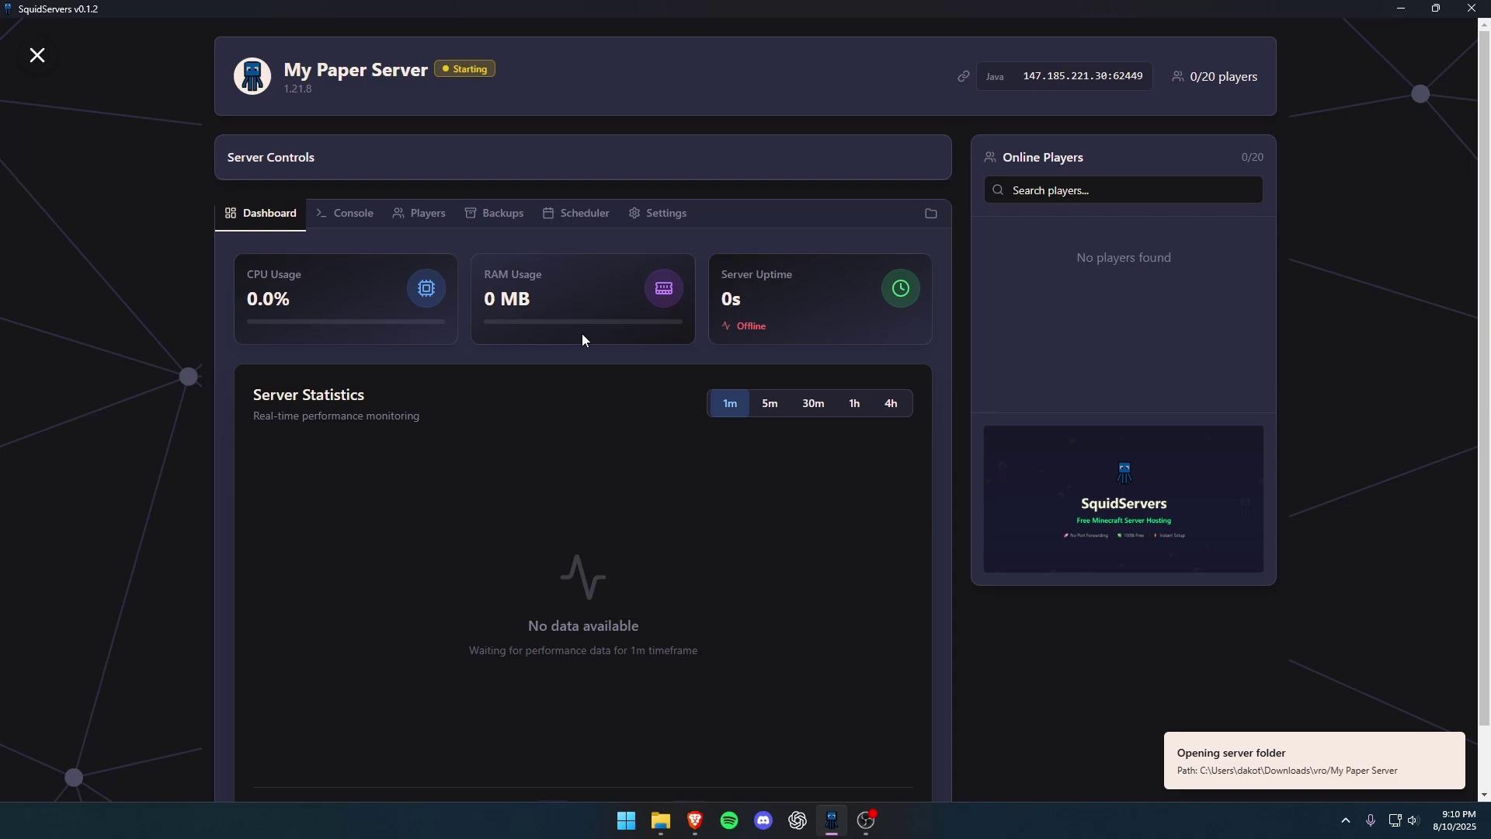
- Check that both Geyser and Floodgate jars are in the plugins folder while the server starts
{"action": "mouse_move", "coordinate": [659, 830]}
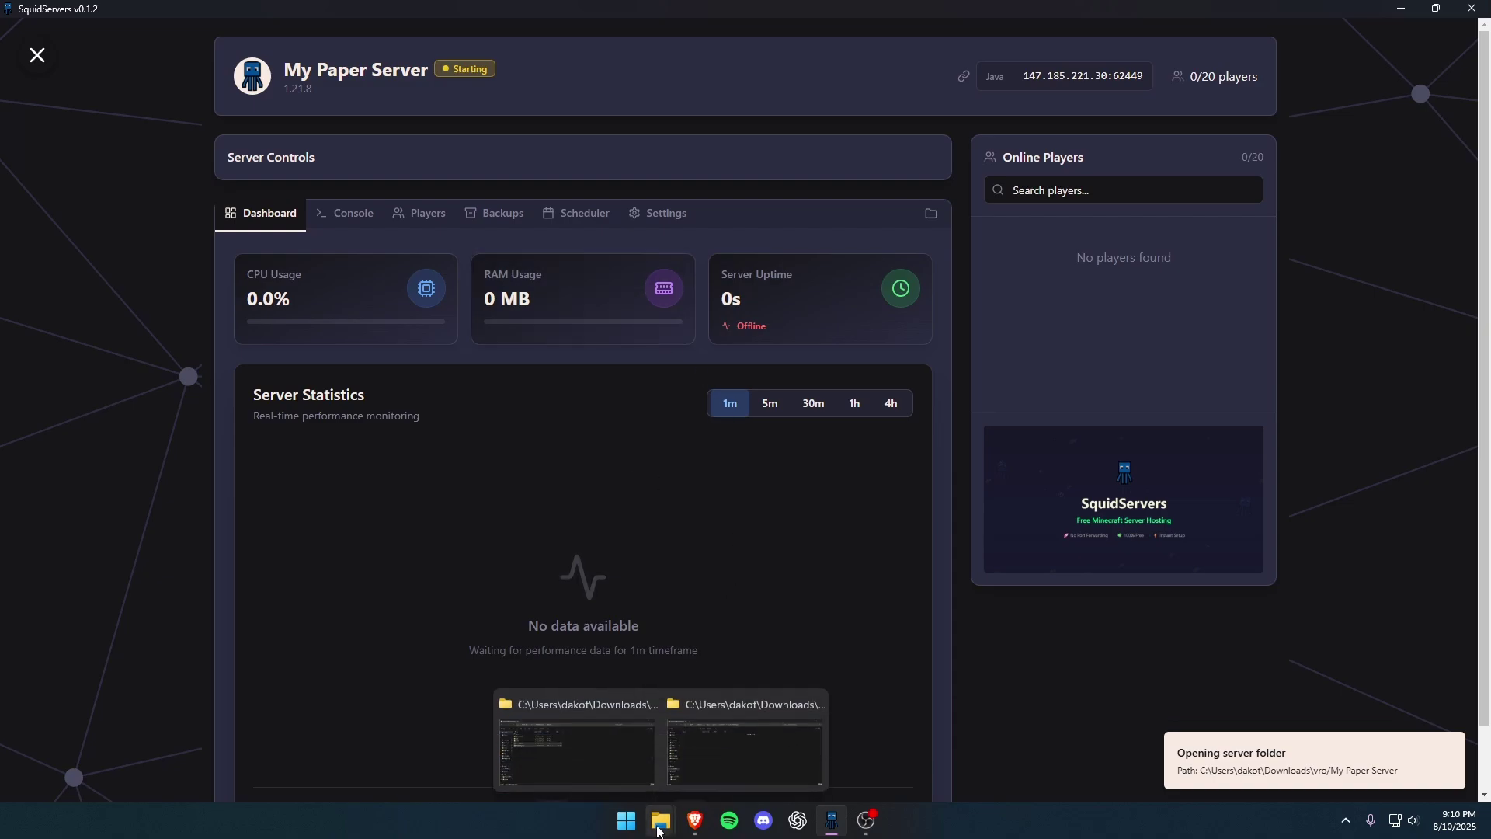
{"action": "left_click", "coordinate": [692, 764]}
{"action": "left_click", "coordinate": [605, 761]}
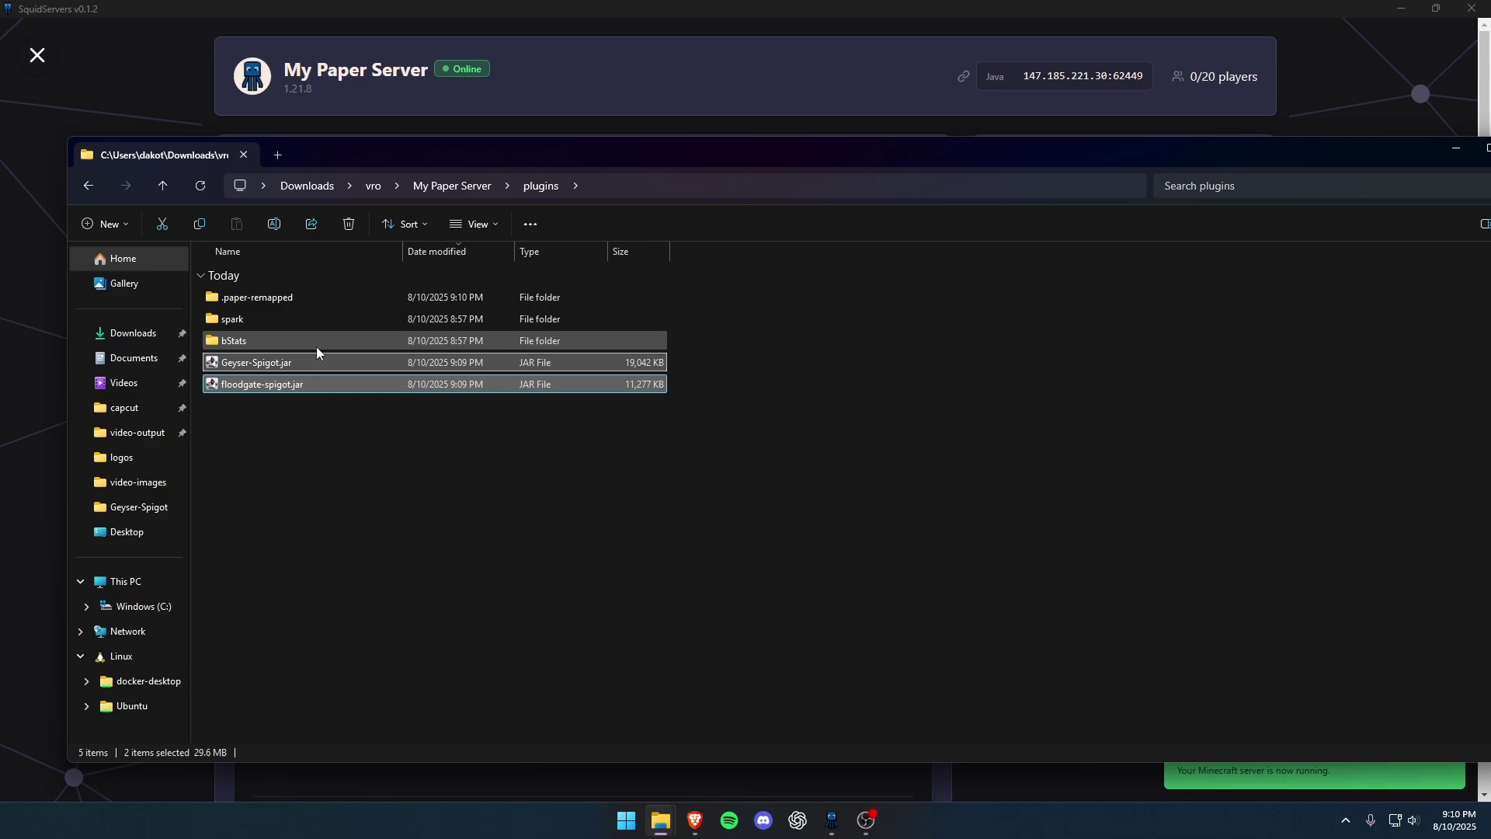
{"action": "left_click", "coordinate": [392, 449]}
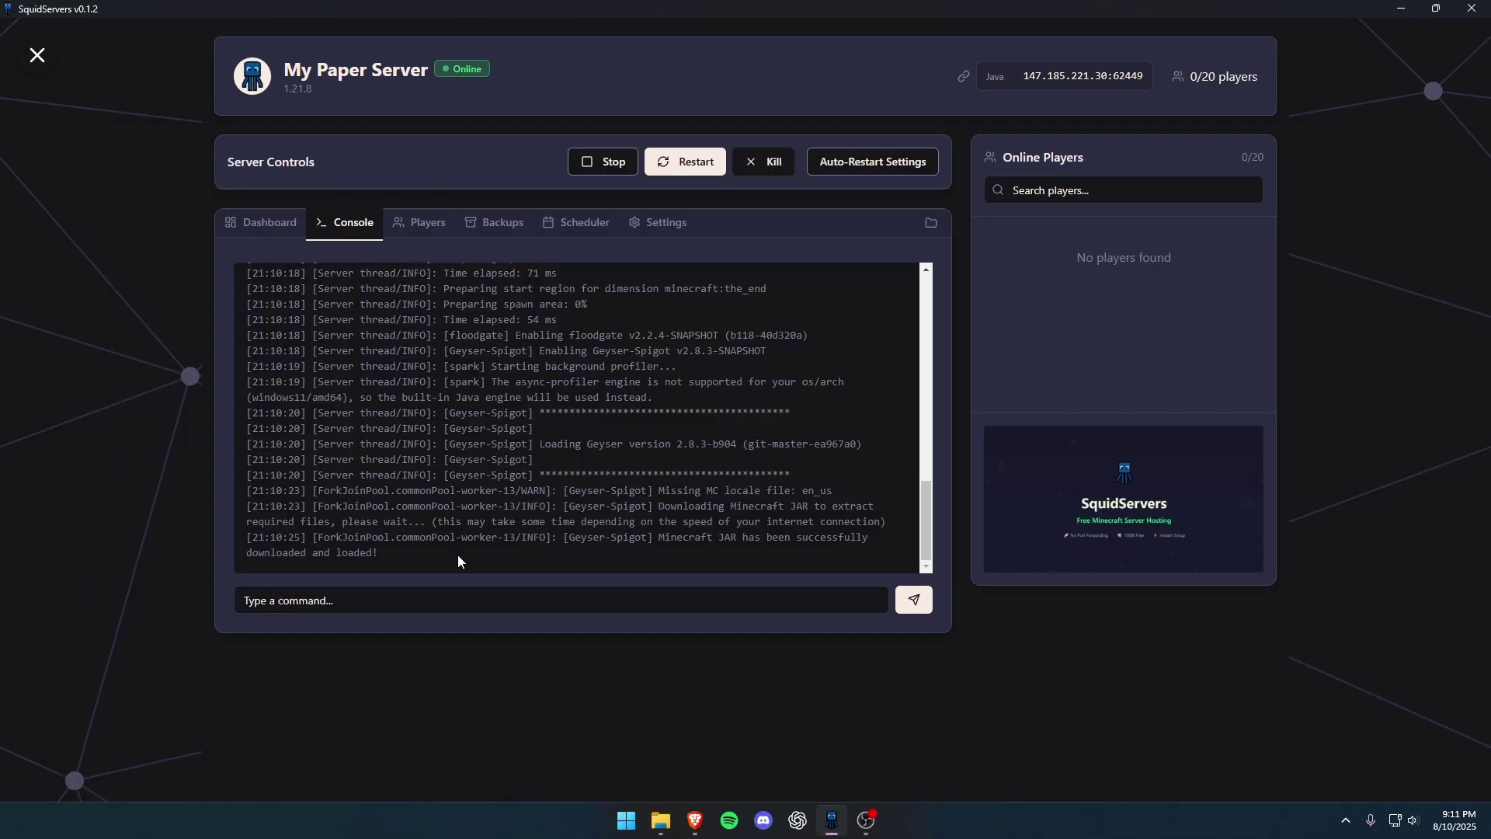
- Create a new Bedrock Edition tunnel in the tunnel manager
{"action": "left_click", "coordinate": [36, 56]}
{"action": "left_click", "coordinate": [1064, 64]}
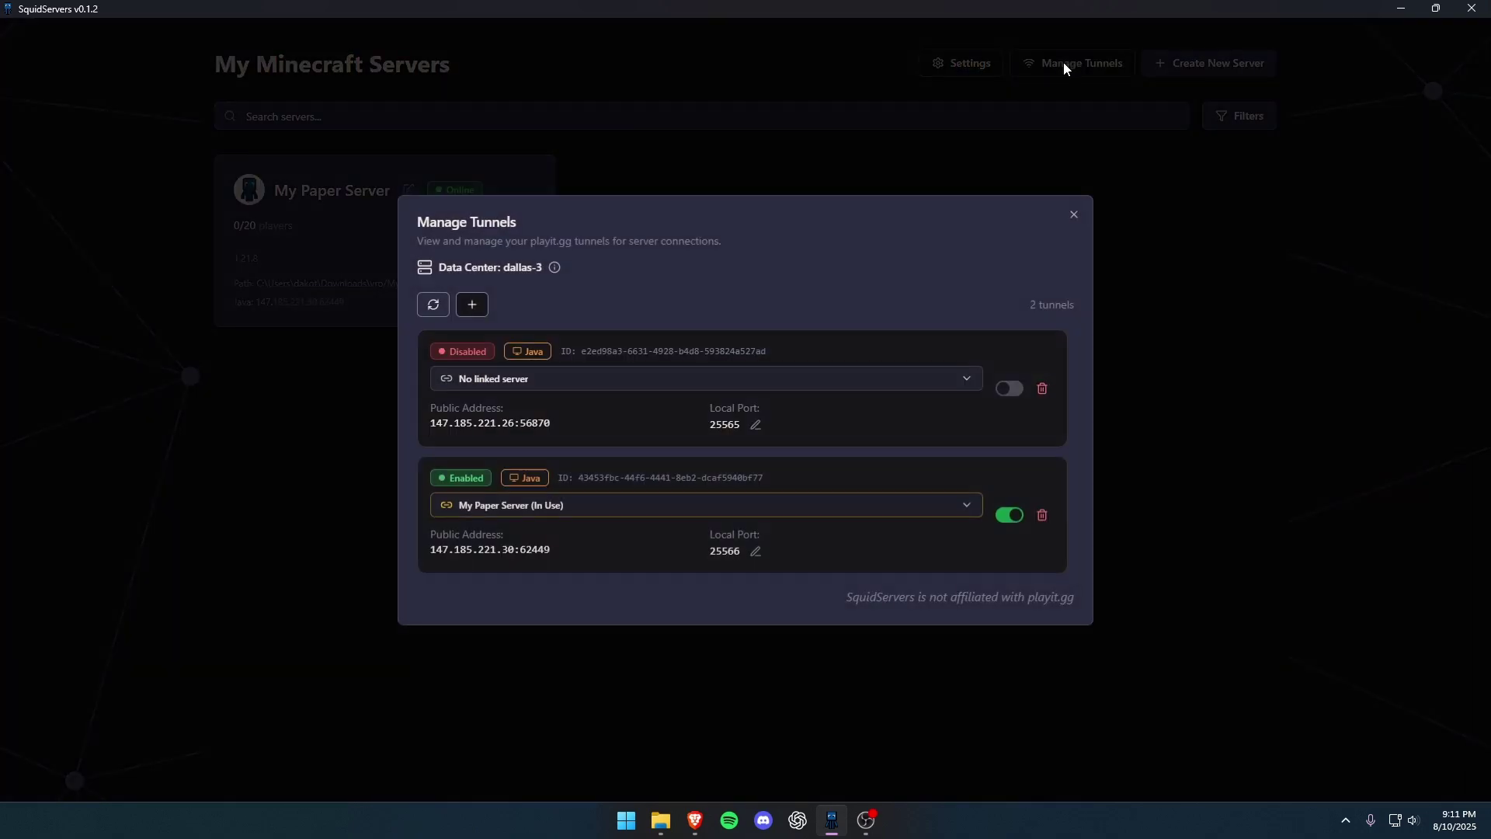
{"action": "left_click", "coordinate": [481, 309]}
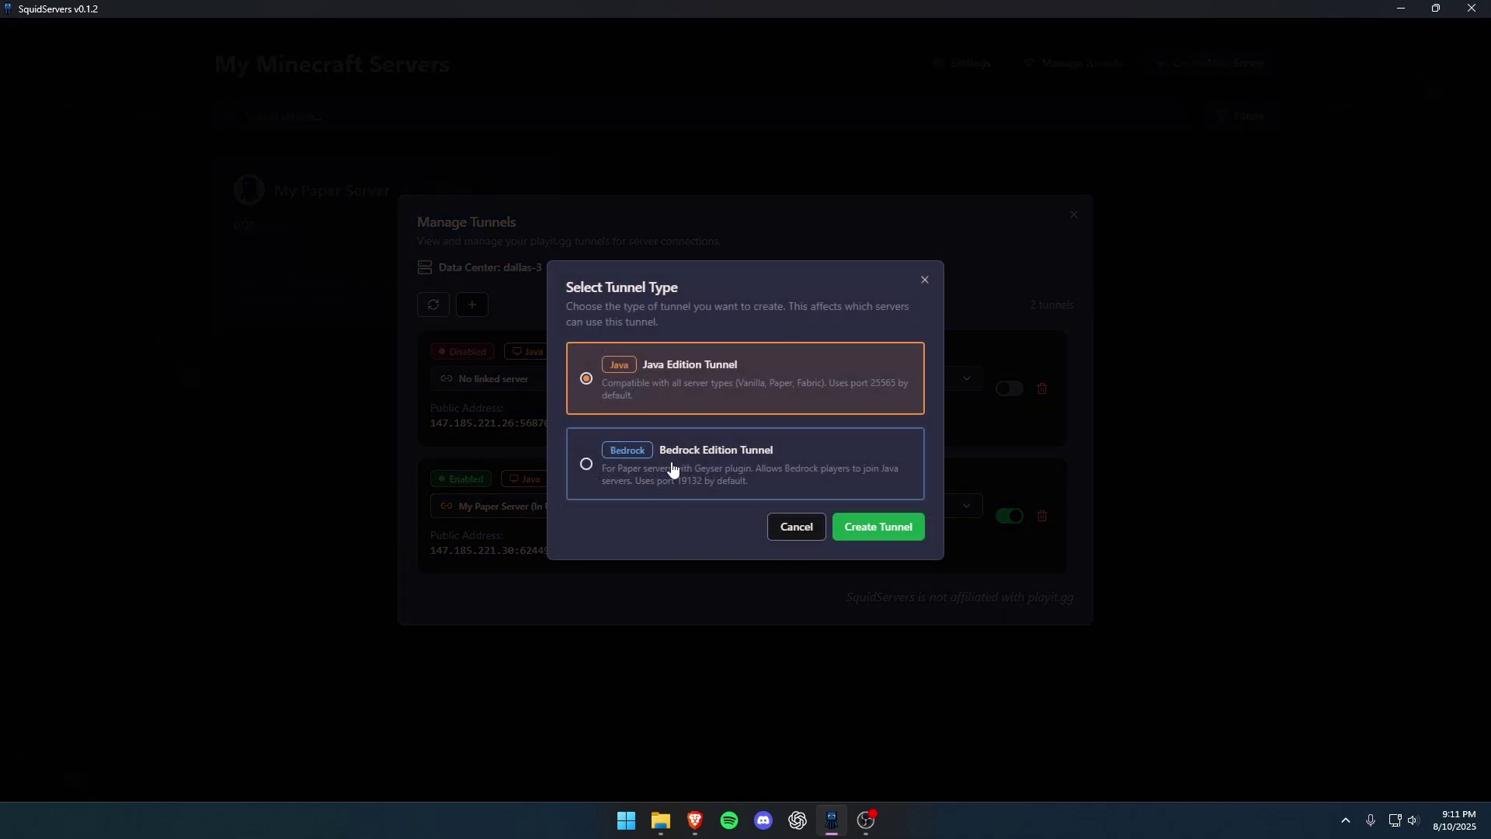
{"action": "left_click", "coordinate": [798, 494]}
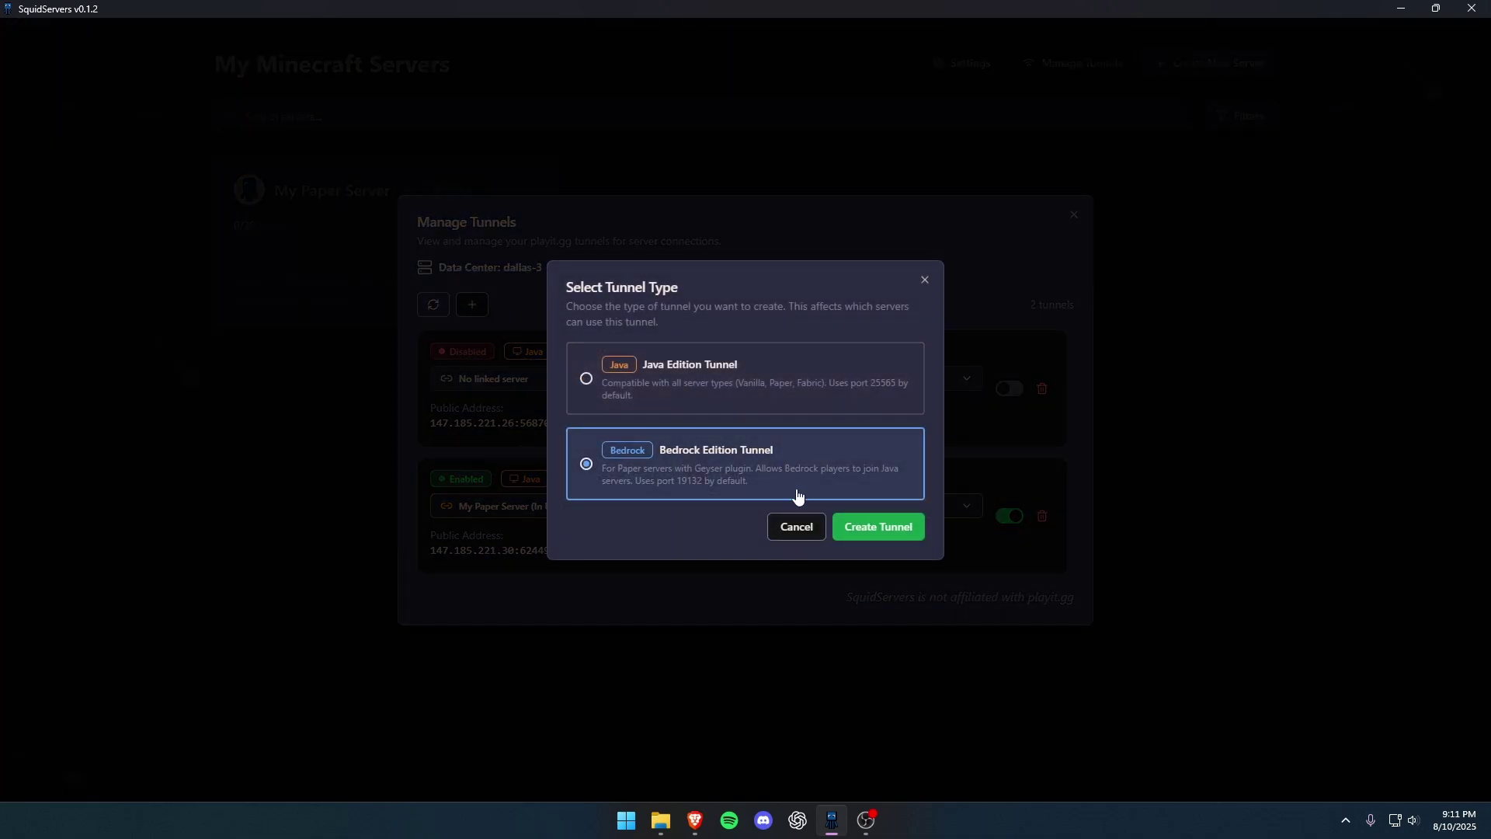
{"action": "left_click", "coordinate": [877, 528]}
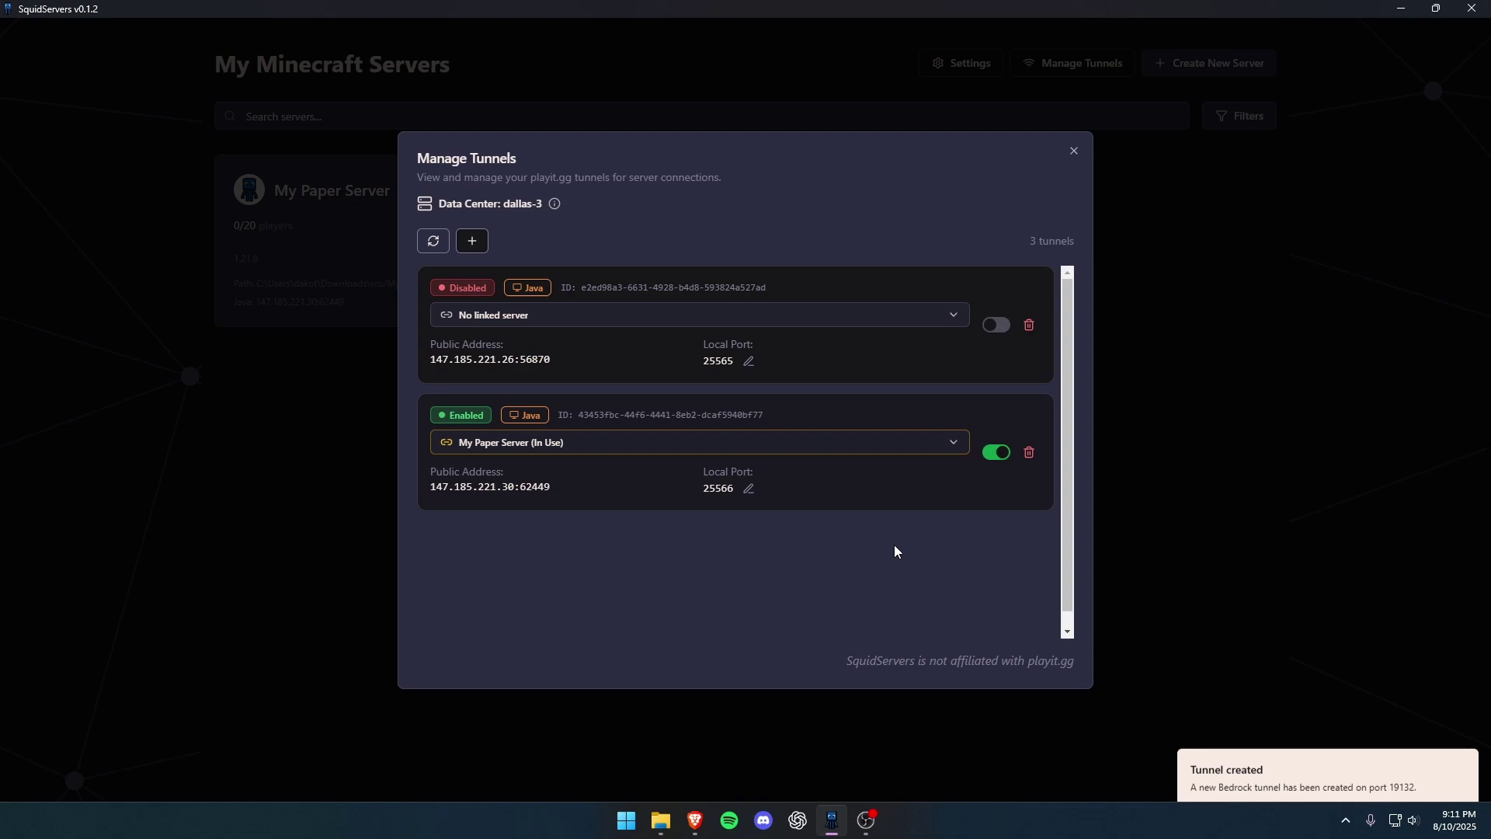
- Link the Bedrock tunnel to My Paper Server and open its dashboard
{"action": "left_click", "coordinate": [761, 572]}
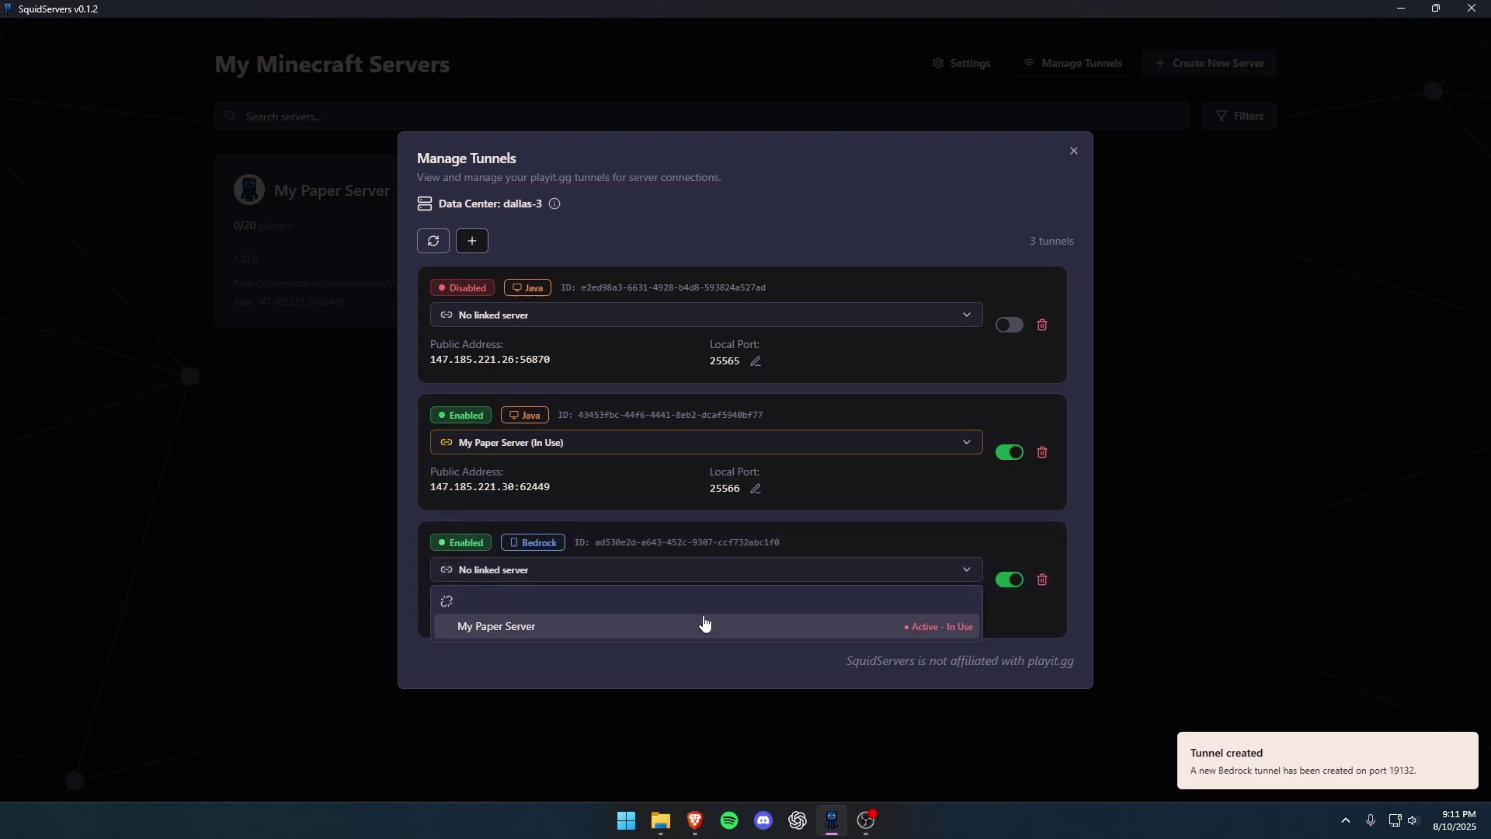
{"action": "left_click", "coordinate": [517, 630]}
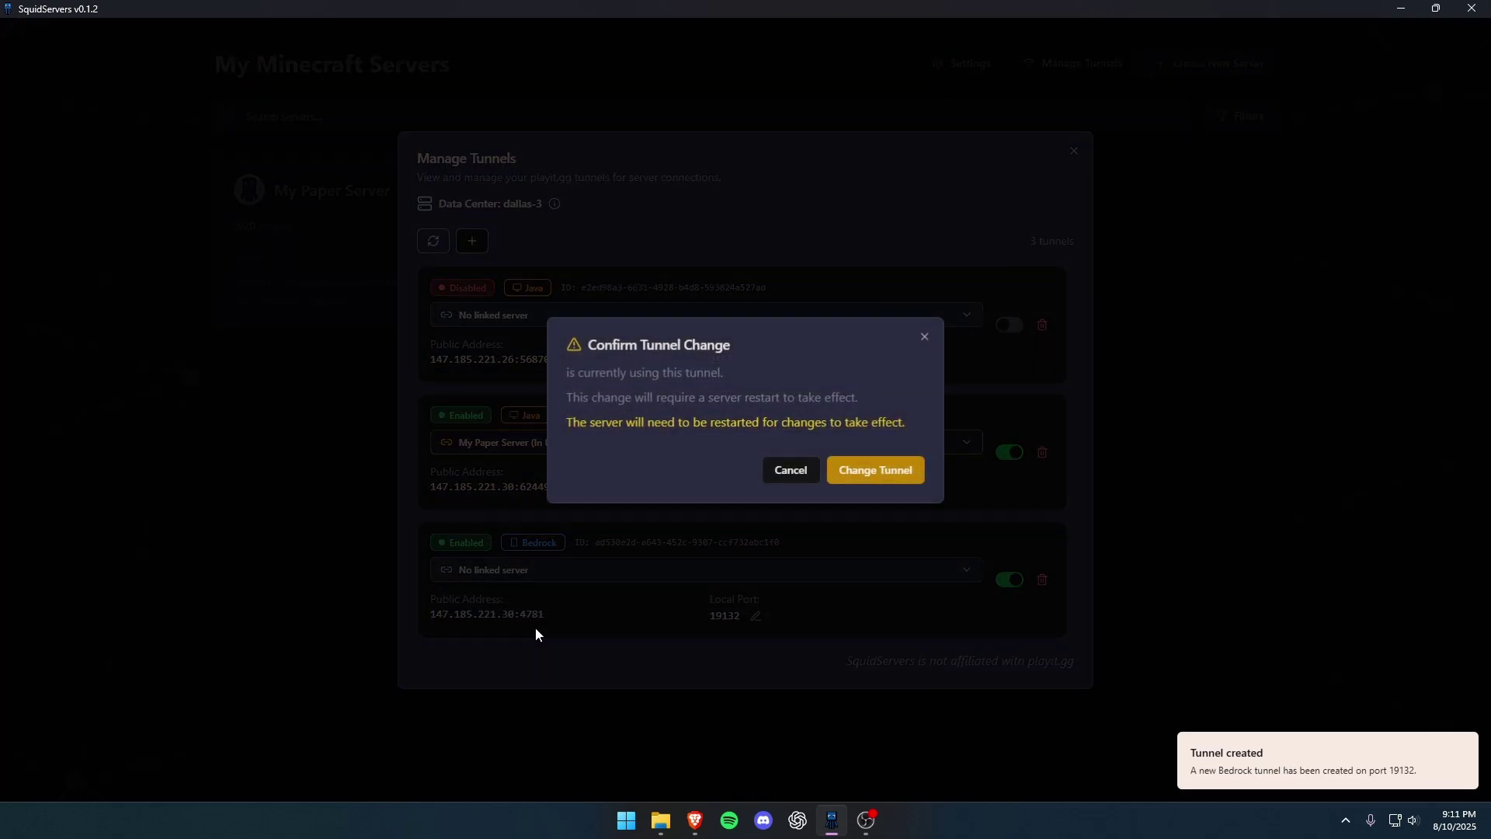
{"action": "left_click", "coordinate": [880, 472]}
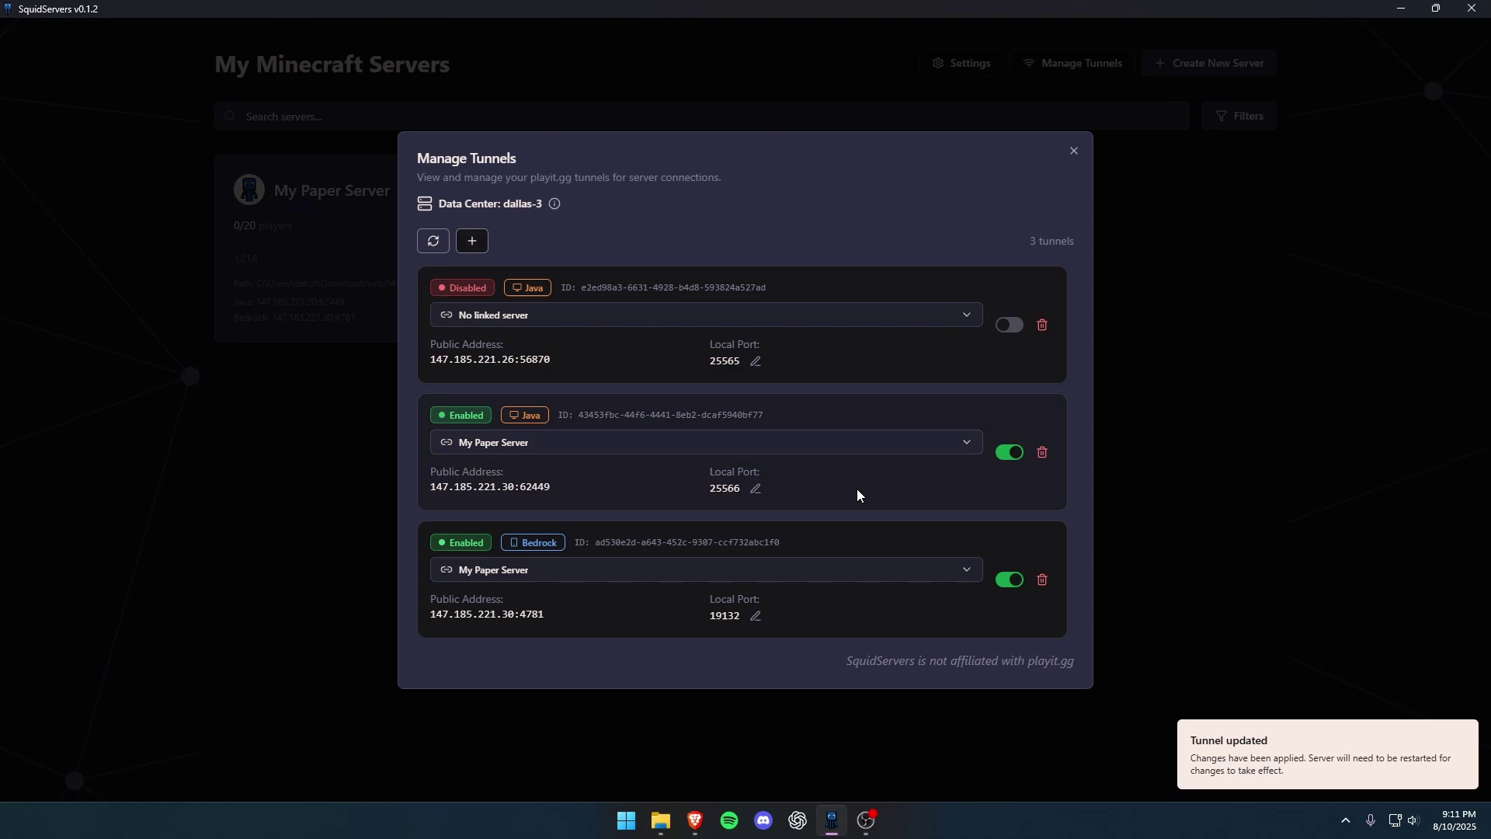
{"action": "left_click", "coordinate": [433, 241]}
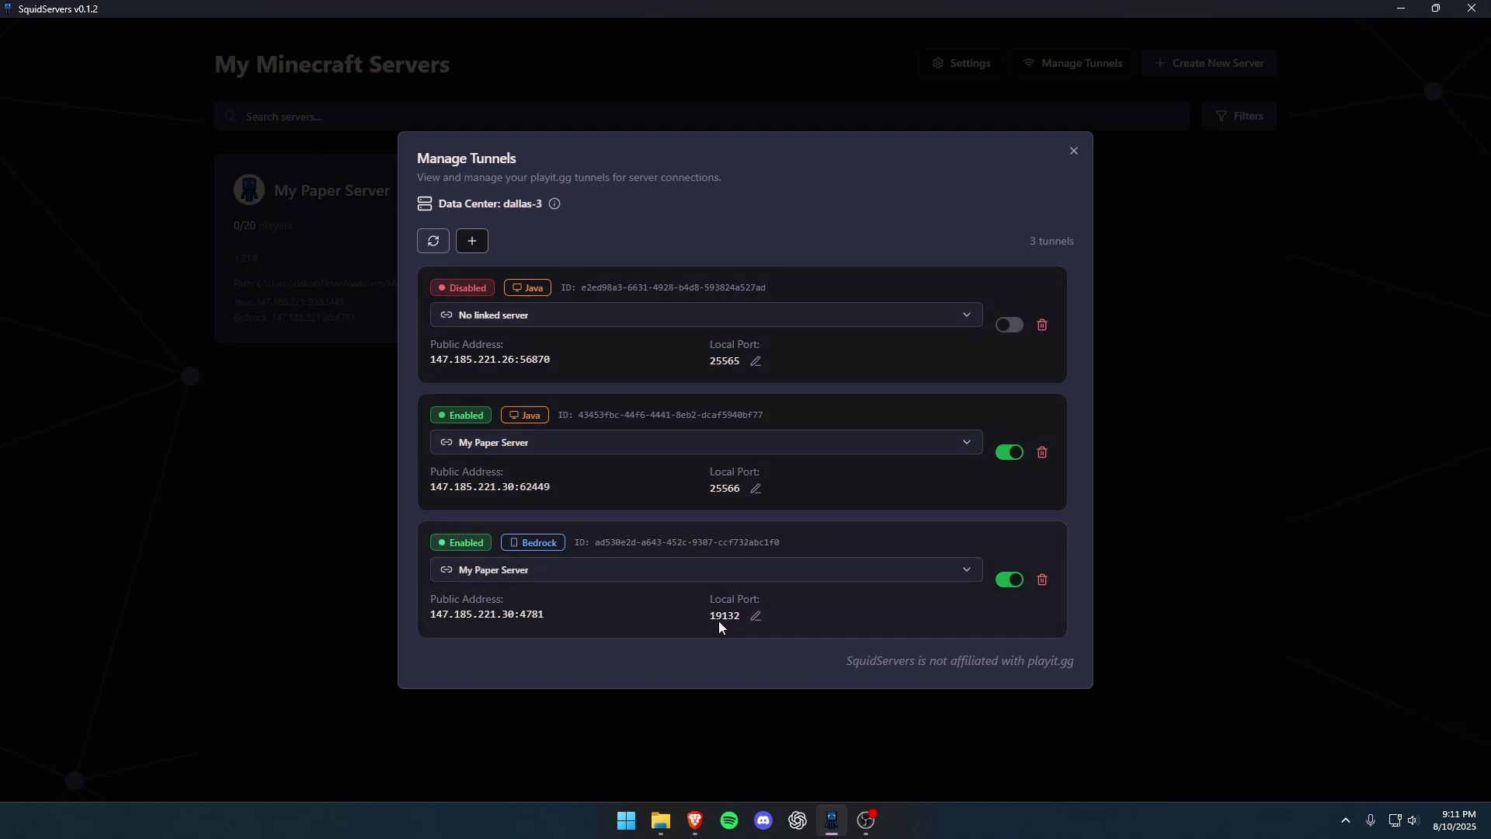
{"action": "left_click", "coordinate": [1134, 543]}
{"action": "left_click", "coordinate": [403, 253]}
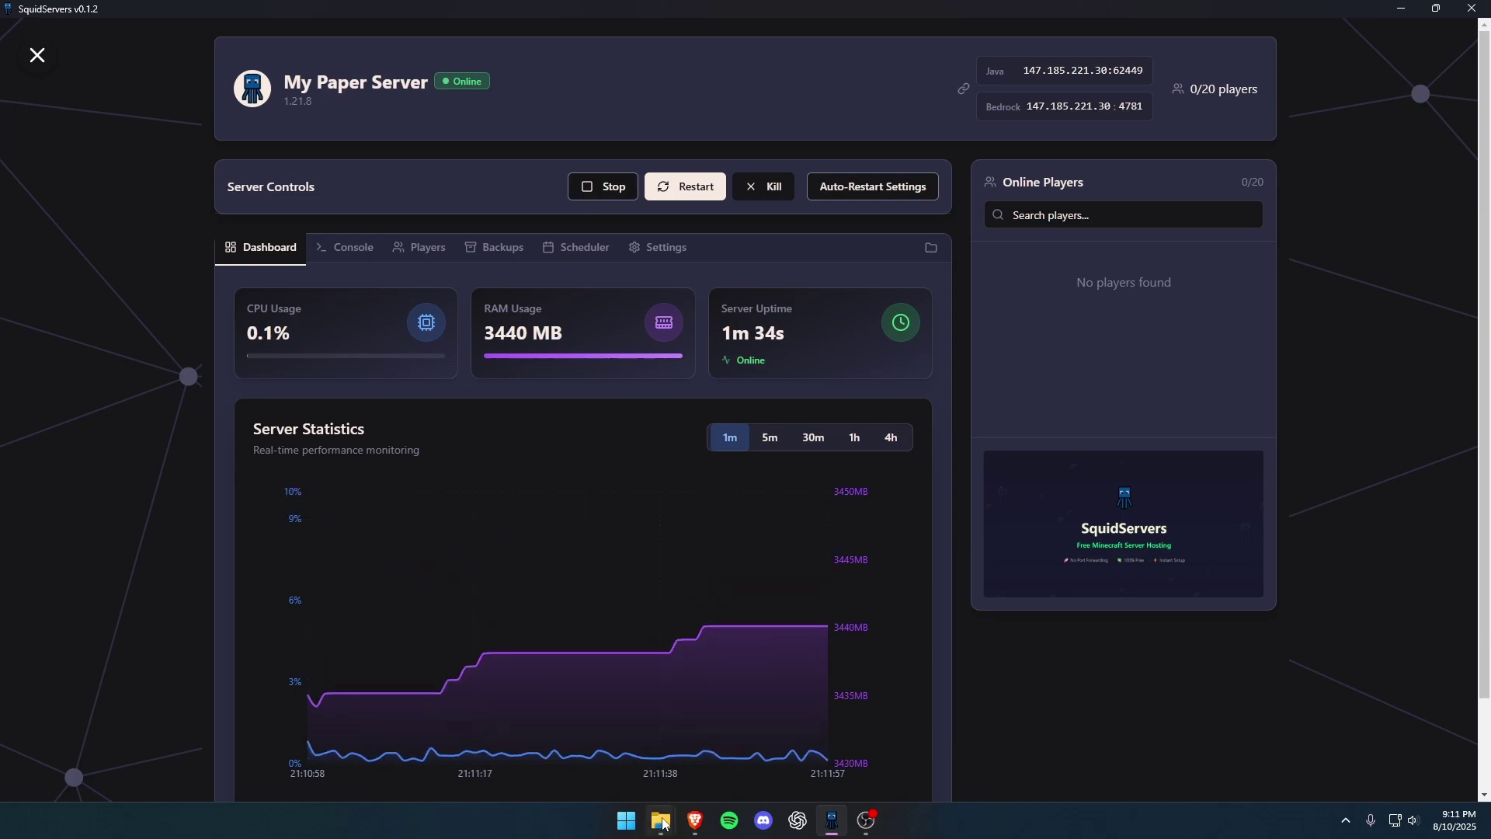
- Open plugins > Geyser-Spigot > config.yml in Notepad
{"action": "mouse_move", "coordinate": [664, 823]}
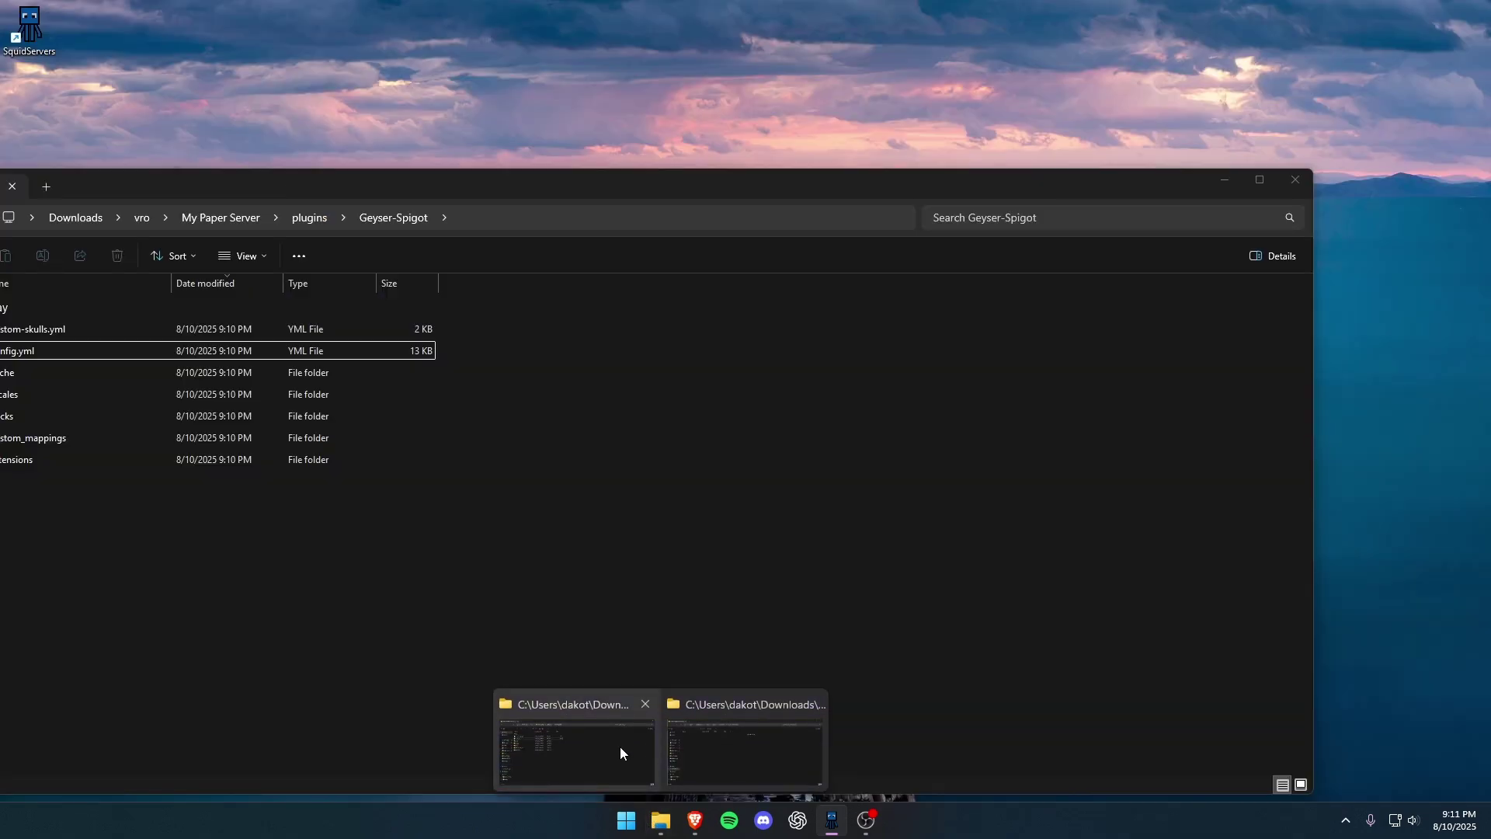
{"action": "left_click", "coordinate": [619, 747]}
{"action": "left_click_drag", "start_coordinate": [454, 178], "coordinate": [756, 146]}
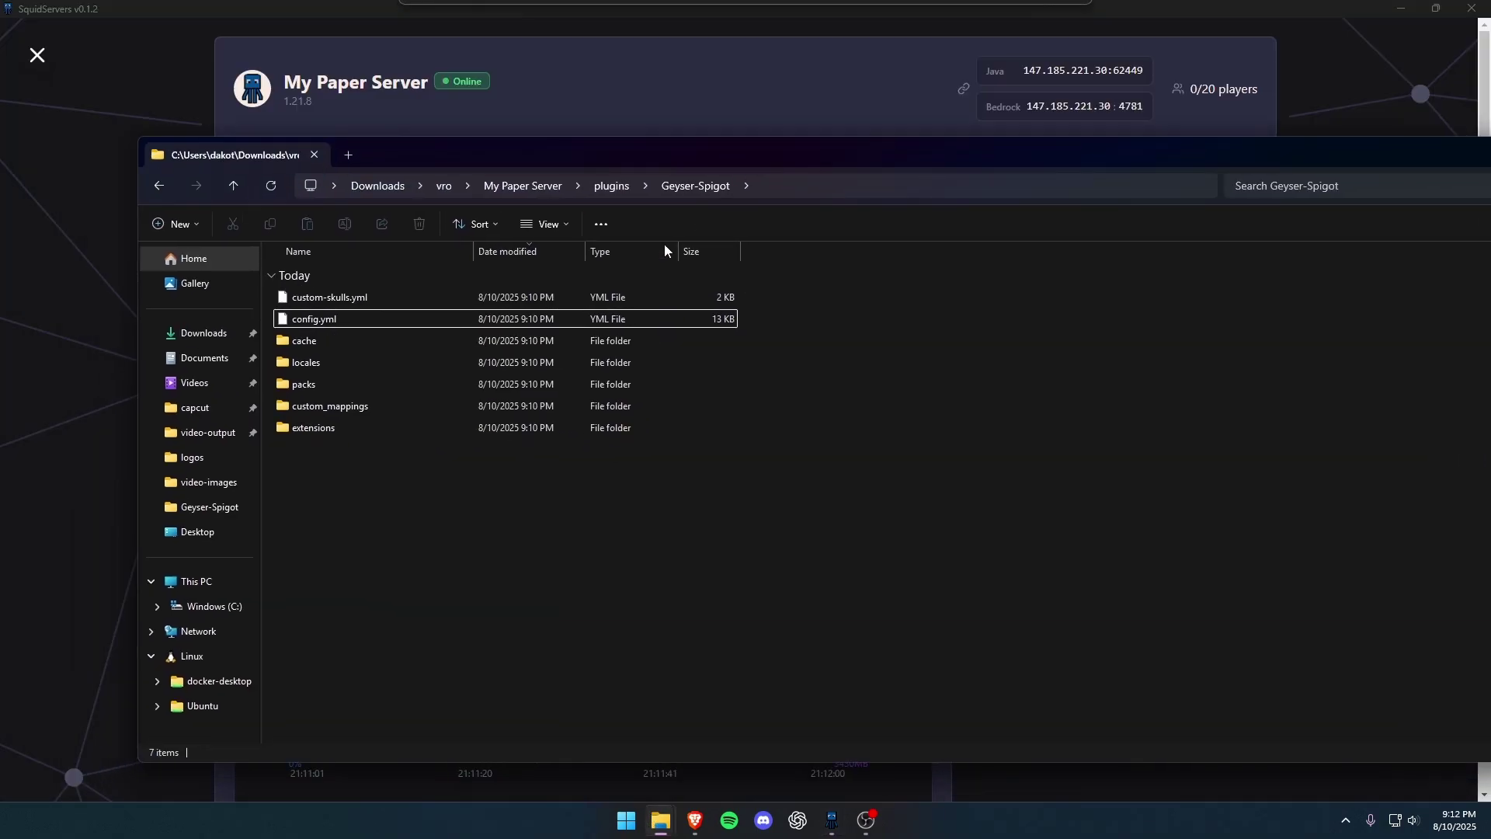
{"action": "right_click", "coordinate": [410, 323]}
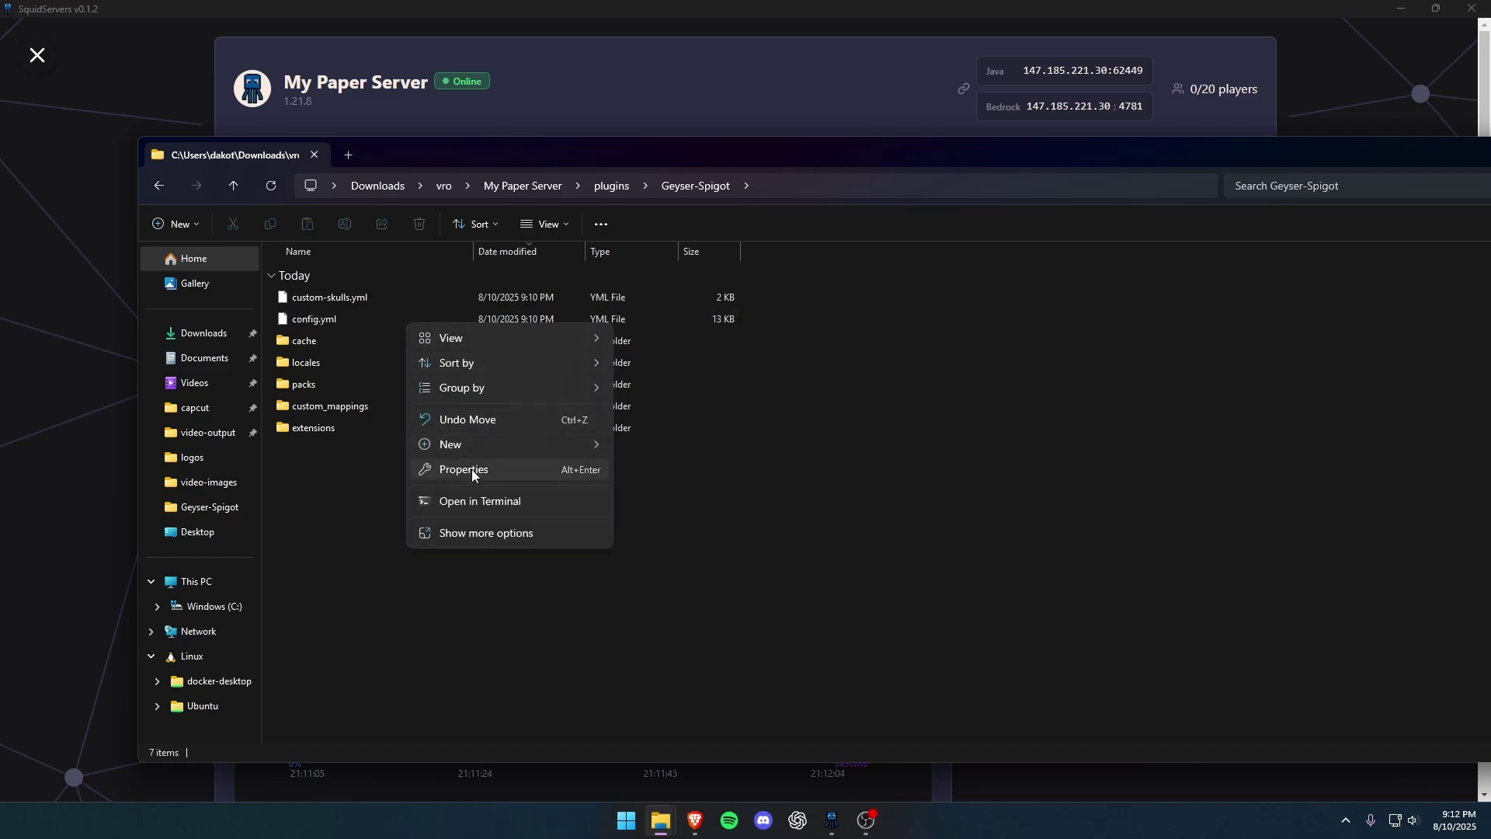
{"action": "left_click", "coordinate": [362, 314]}
{"action": "right_click", "coordinate": [362, 313]}
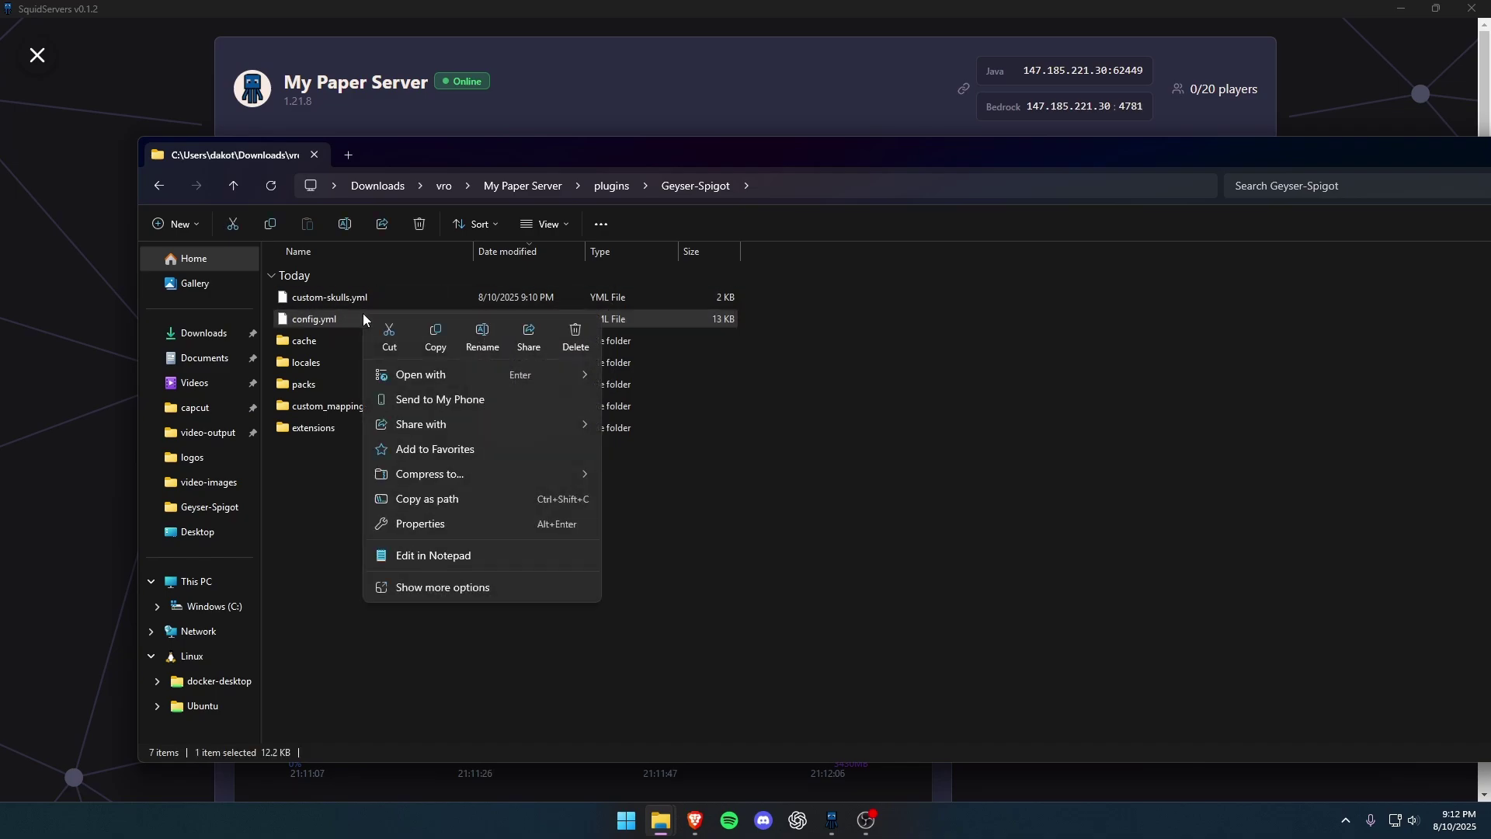
{"action": "left_click", "coordinate": [440, 553]}
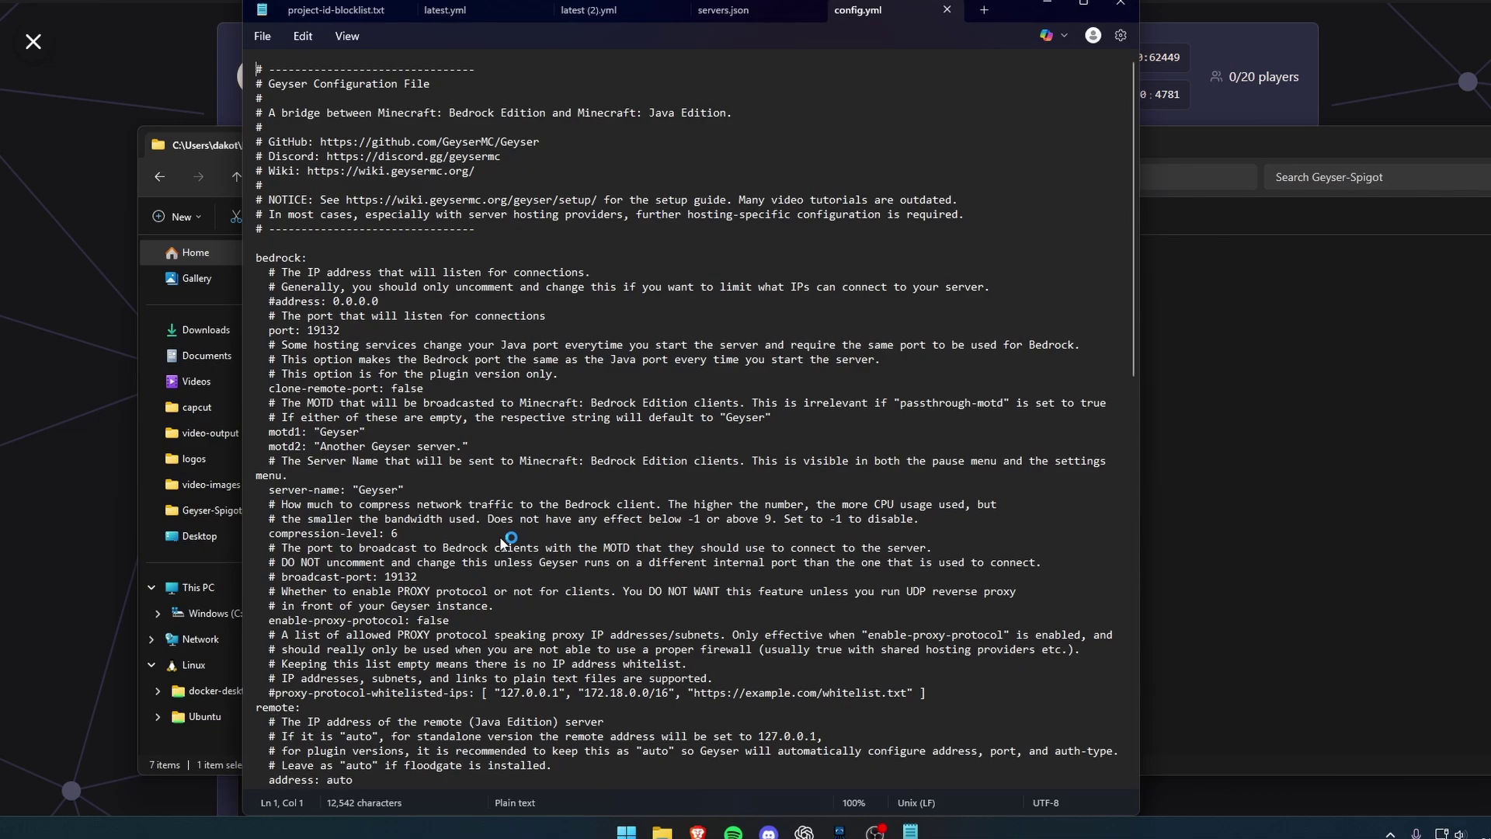
- Review the Bedrock section of config.yml, noting port 19132
{"action": "double_click", "coordinate": [340, 323]}
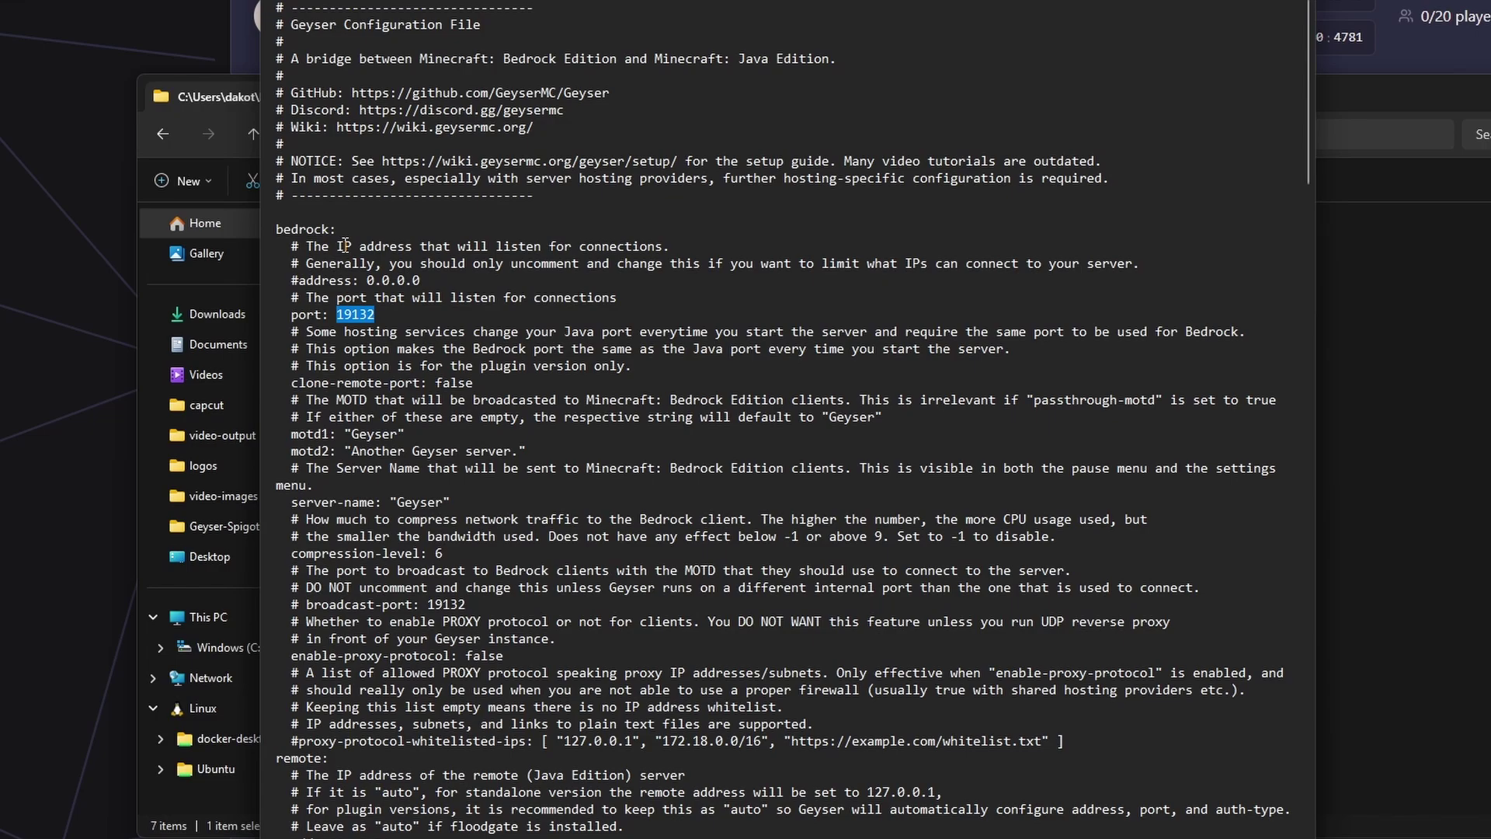
{"action": "left_click", "coordinate": [374, 321]}
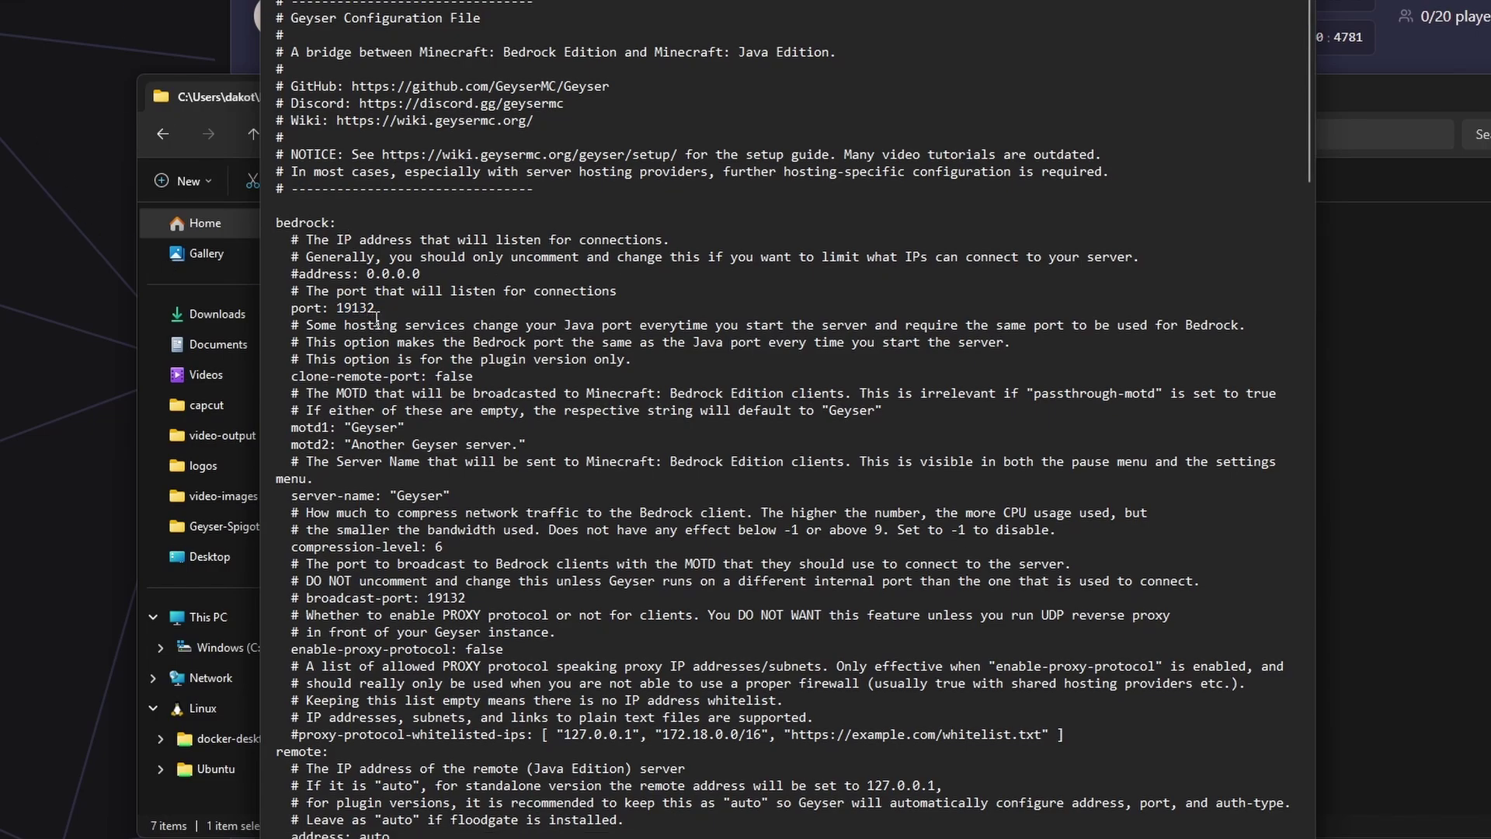
{"action": "scroll", "coordinate": [375, 318], "scroll_direction": "down", "scroll_amount": 2}
{"action": "scroll", "coordinate": [505, 326], "scroll_direction": "down", "scroll_amount": 2}
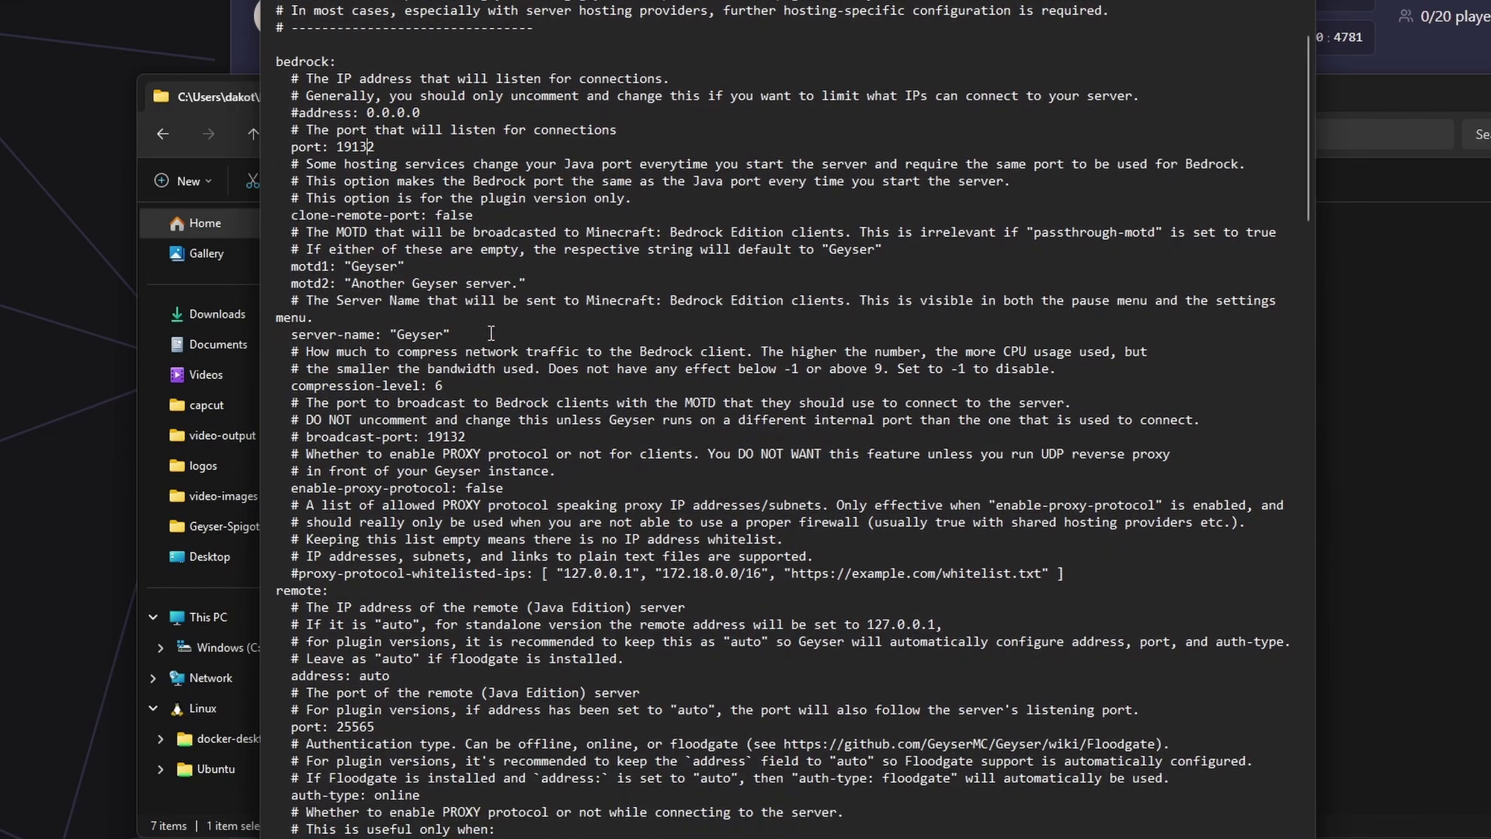
{"action": "scroll", "coordinate": [435, 450], "scroll_direction": "up", "scroll_amount": 2}
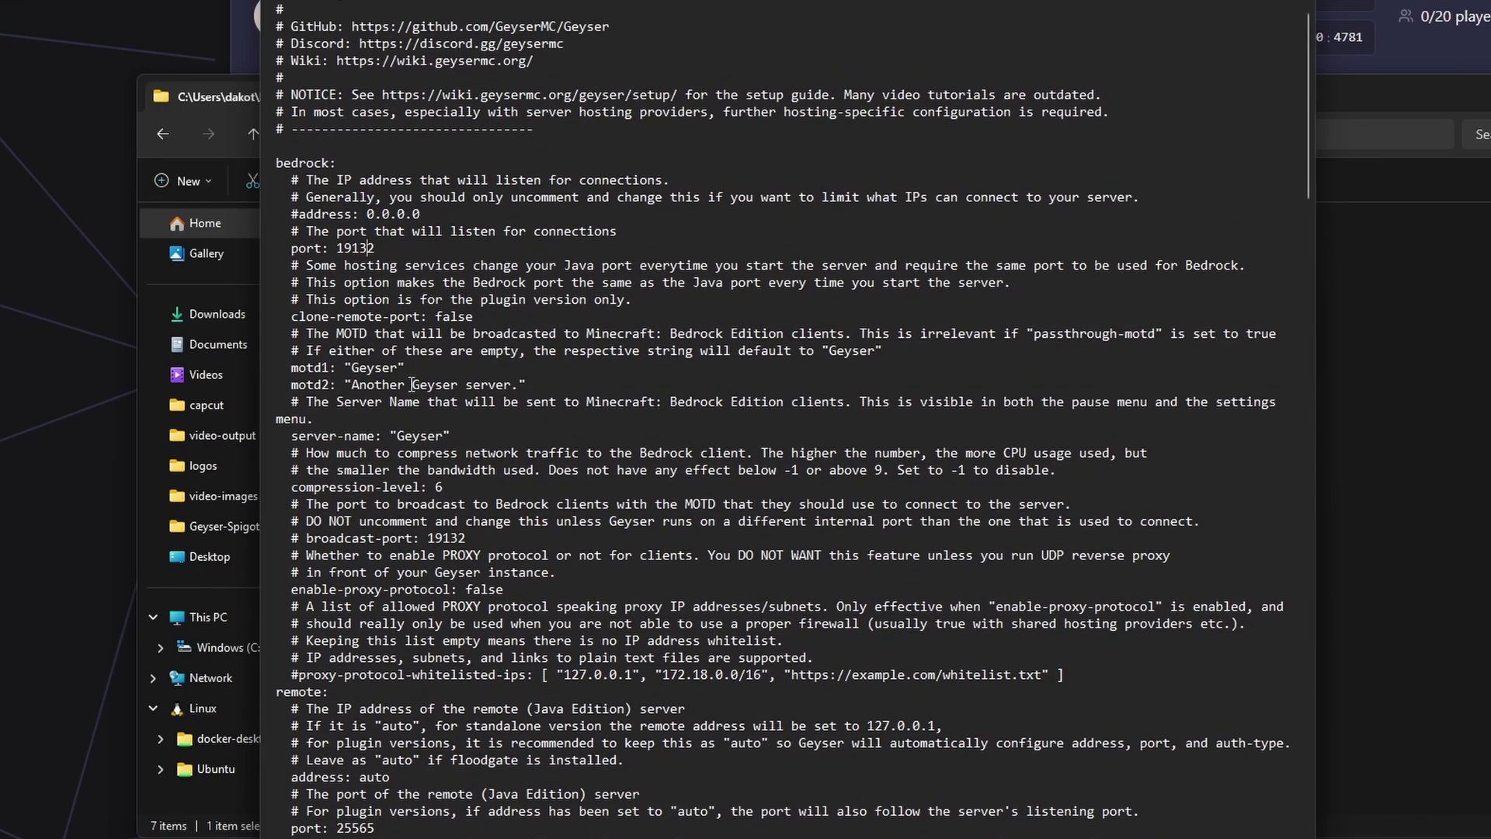
{"action": "scroll", "coordinate": [458, 401], "scroll_direction": "down", "scroll_amount": 4}
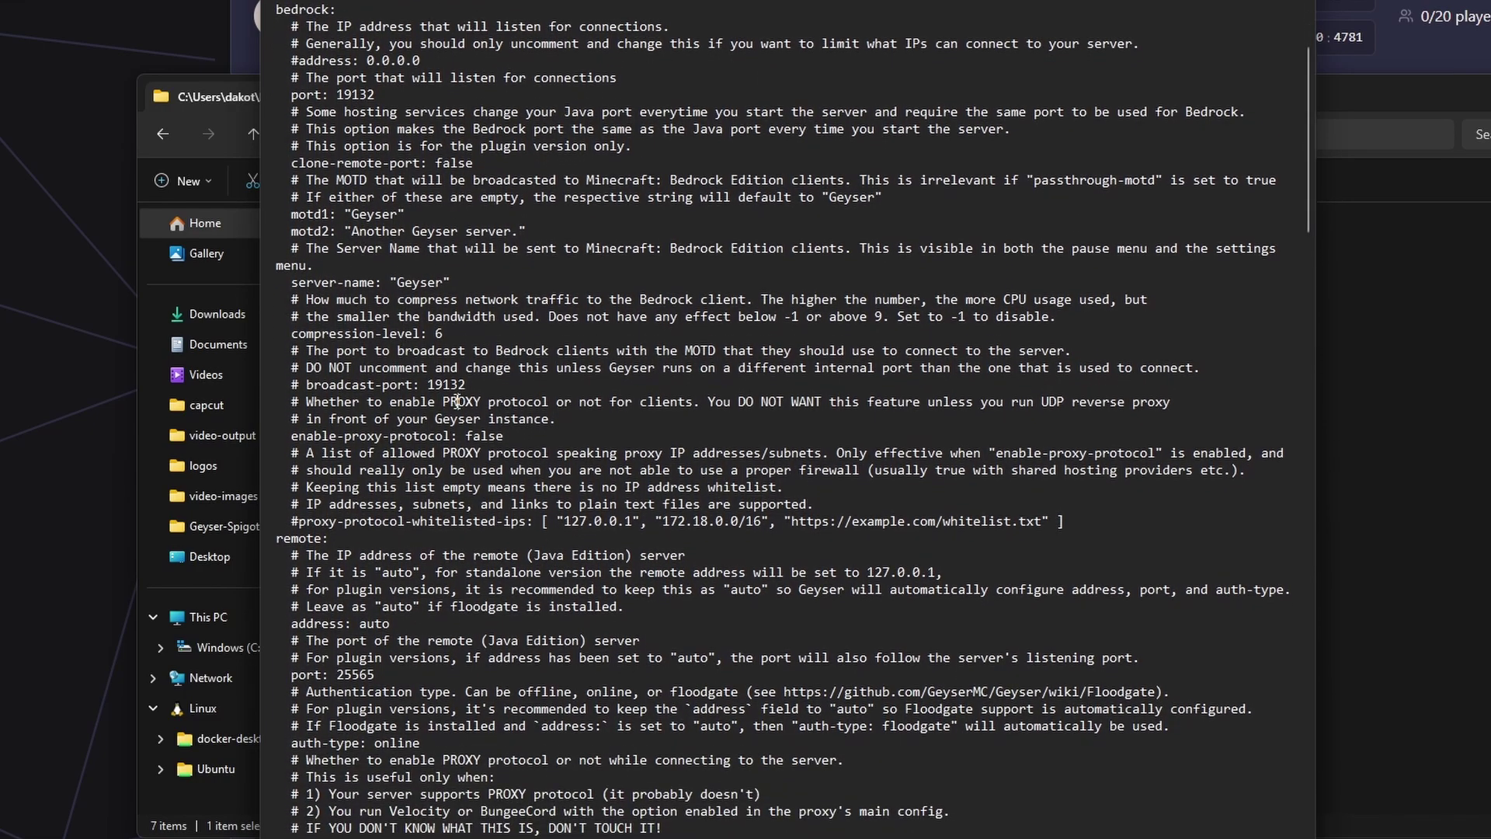
- Find 'auth' and change the auth-type value from online to floodgate
{"action": "key", "text": "ctrl+f"}
{"action": "type", "text": "auth"}
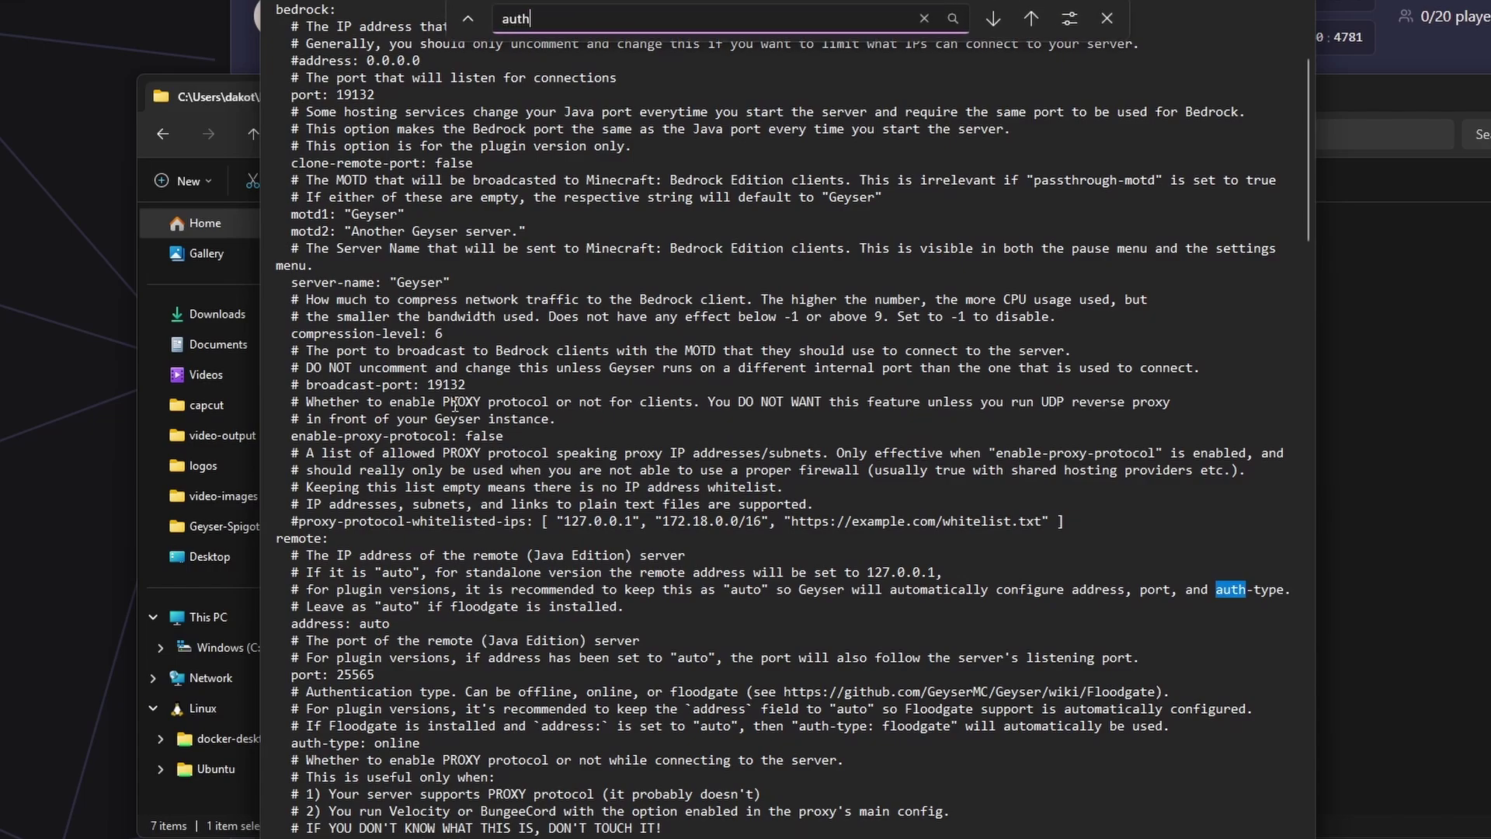
{"action": "key", "text": "Return"}
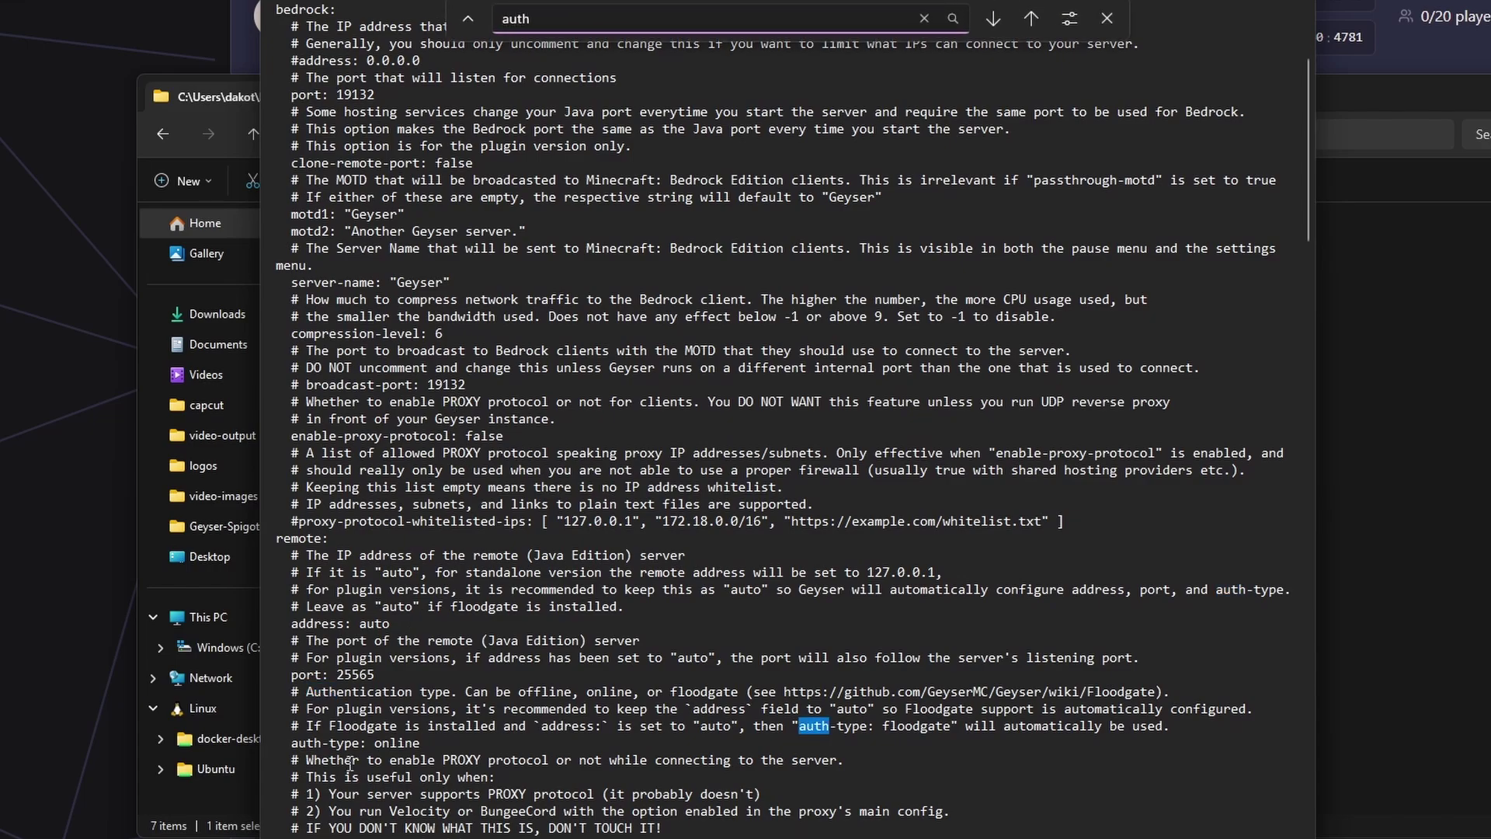
{"action": "scroll", "coordinate": [349, 763], "scroll_direction": "down", "scroll_amount": 1}
{"action": "double_click", "coordinate": [393, 693]}
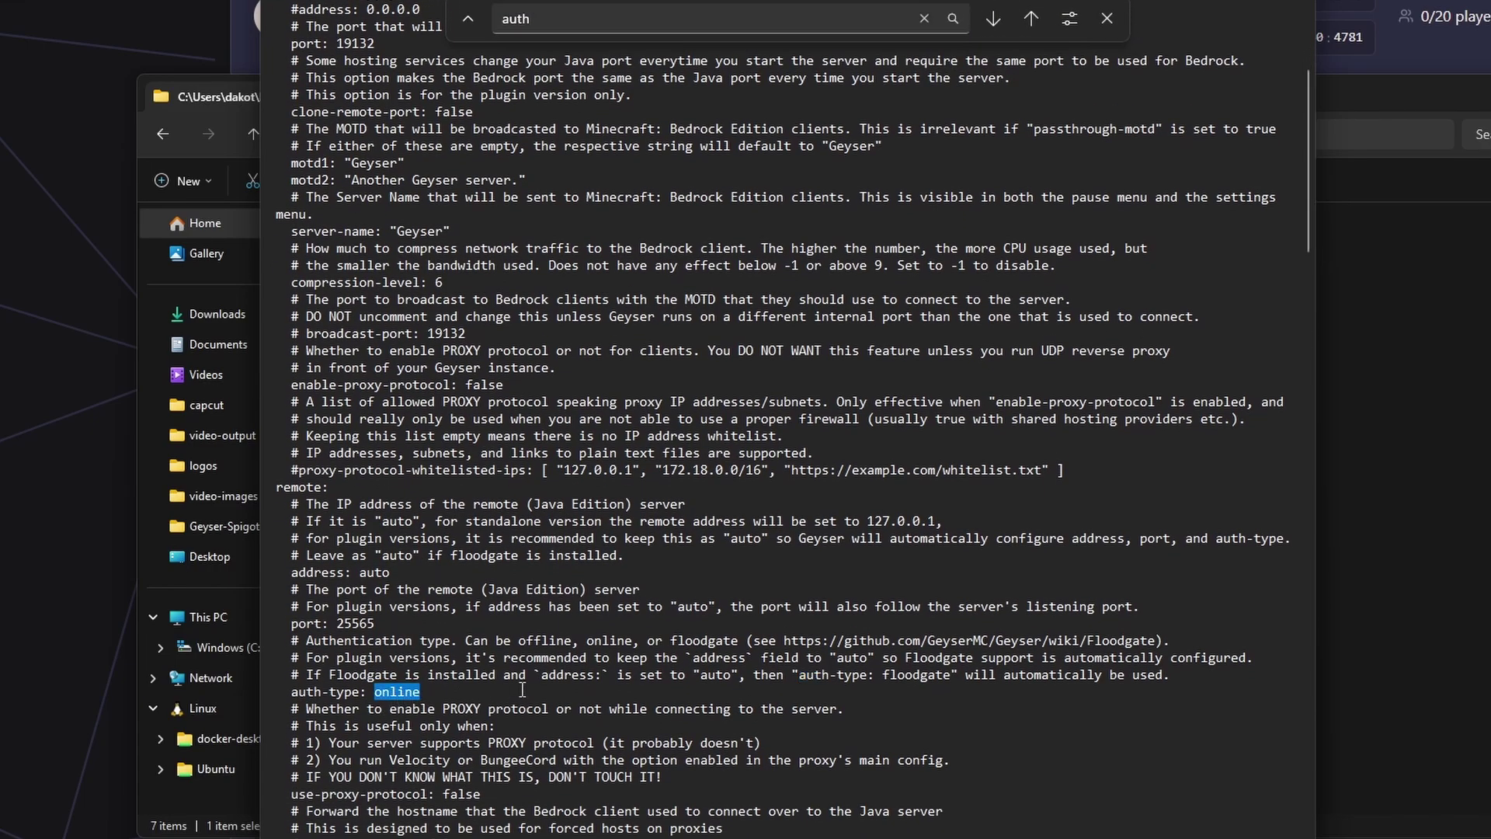
{"action": "scroll", "coordinate": [523, 689], "scroll_direction": "down", "scroll_amount": 1}
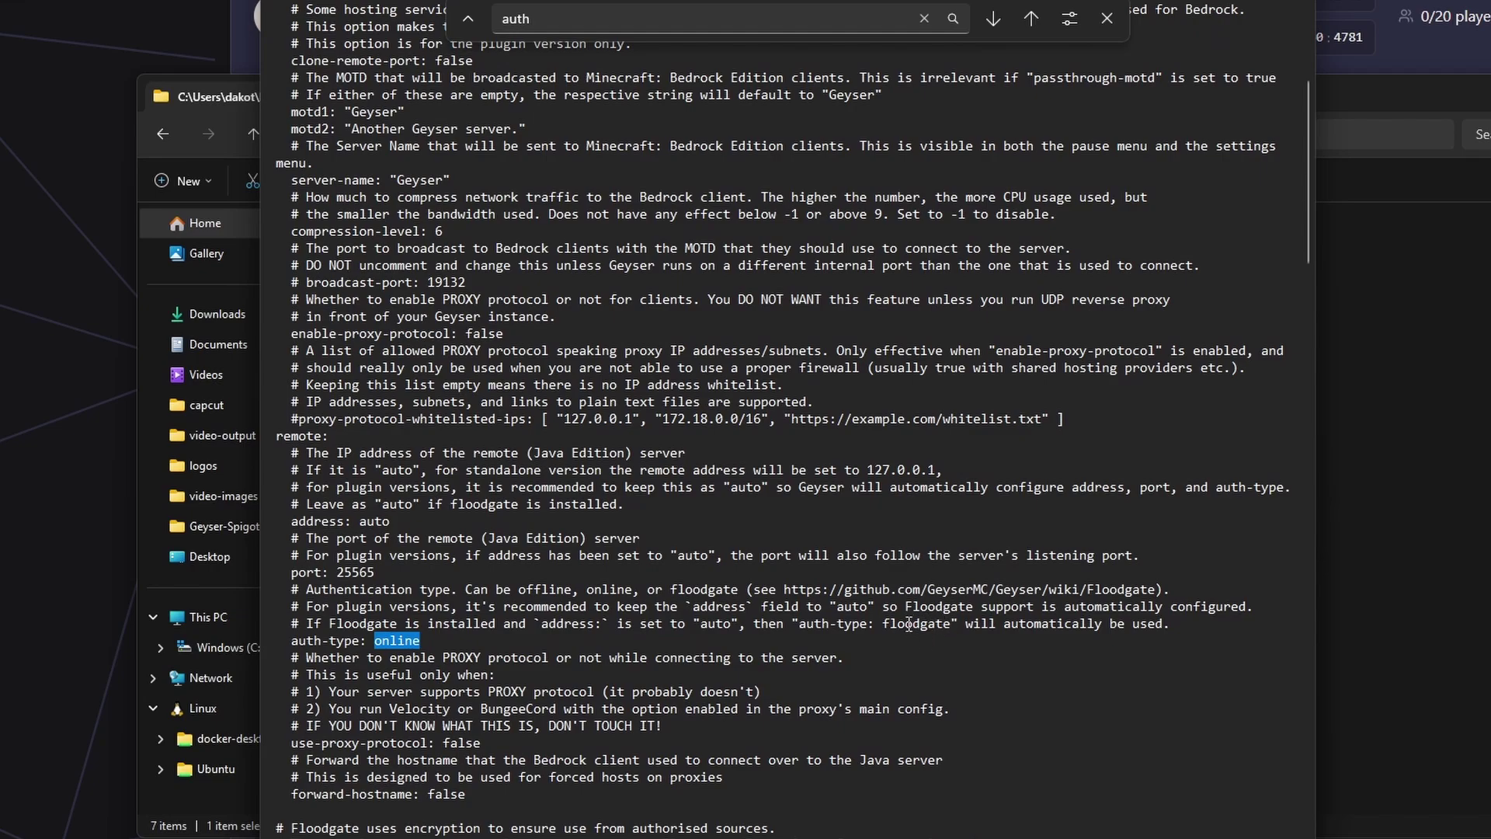
{"action": "type", "text": "floodgate"}
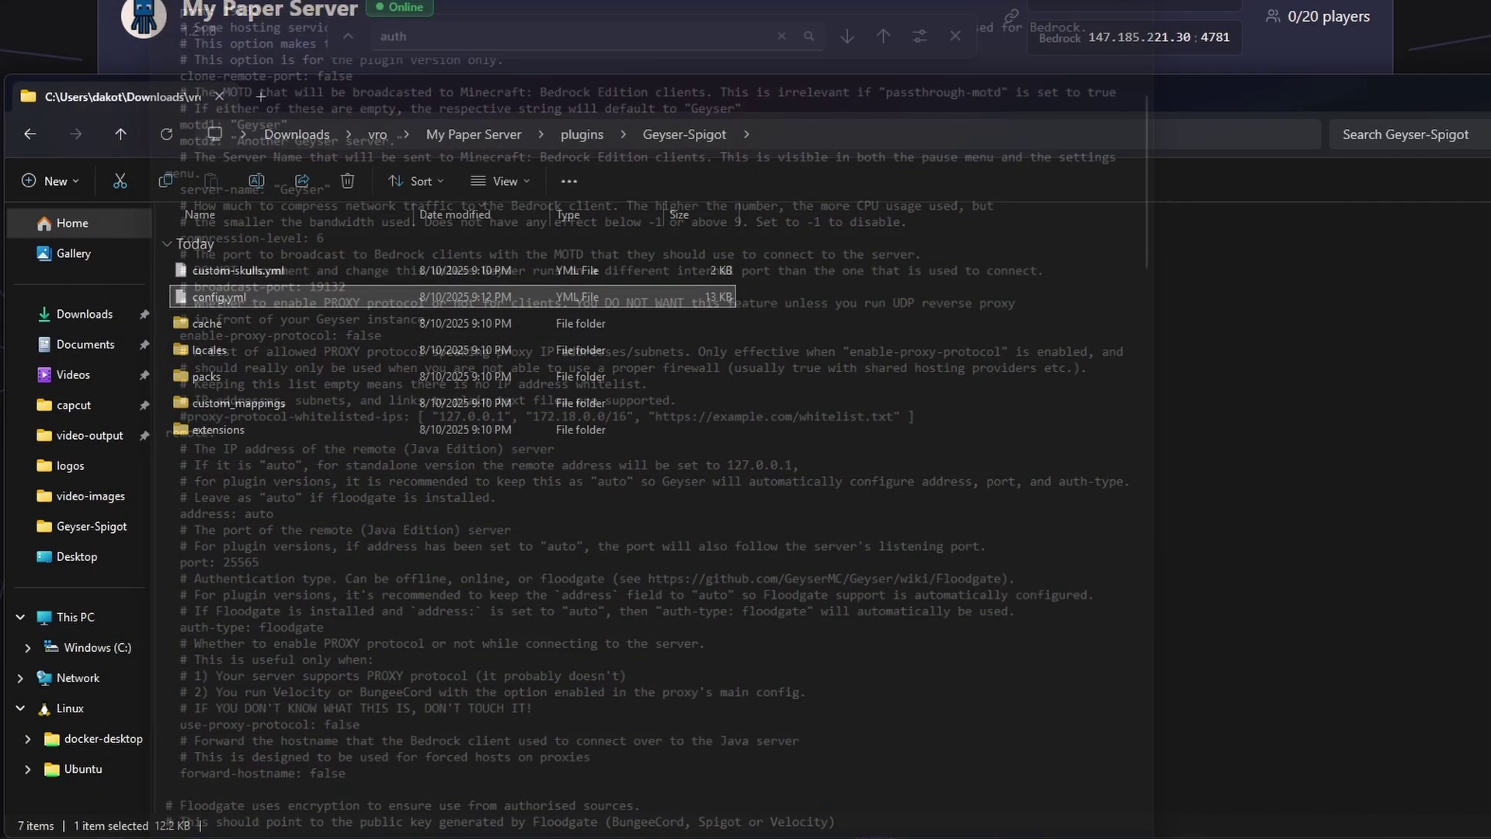
- Close File Explorer and restart My Paper Server to apply the config
{"action": "left_click_drag", "start_coordinate": [878, 99], "coordinate": [35, 156]}
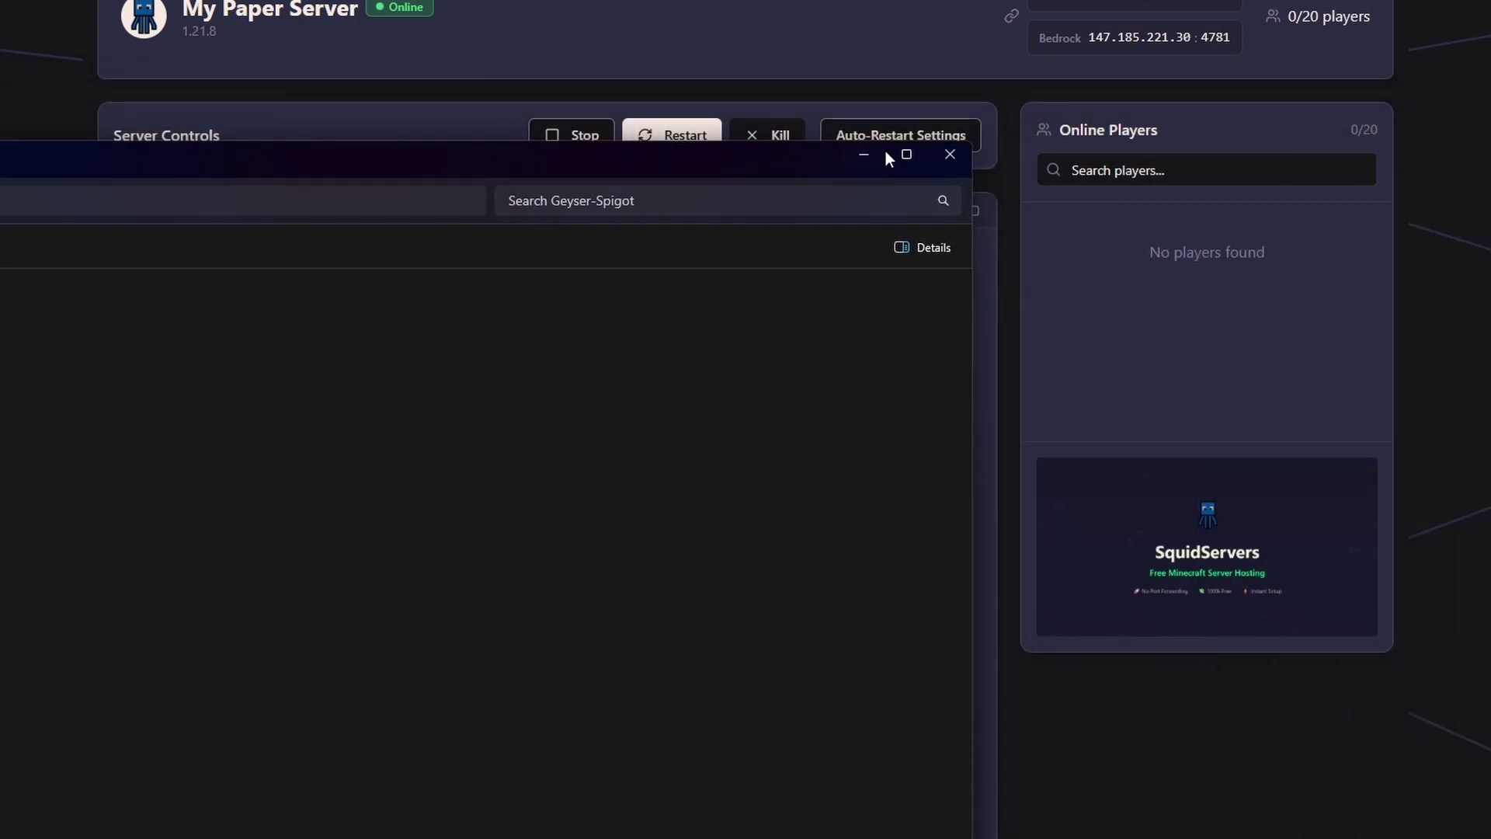
{"action": "left_click", "coordinate": [942, 153]}
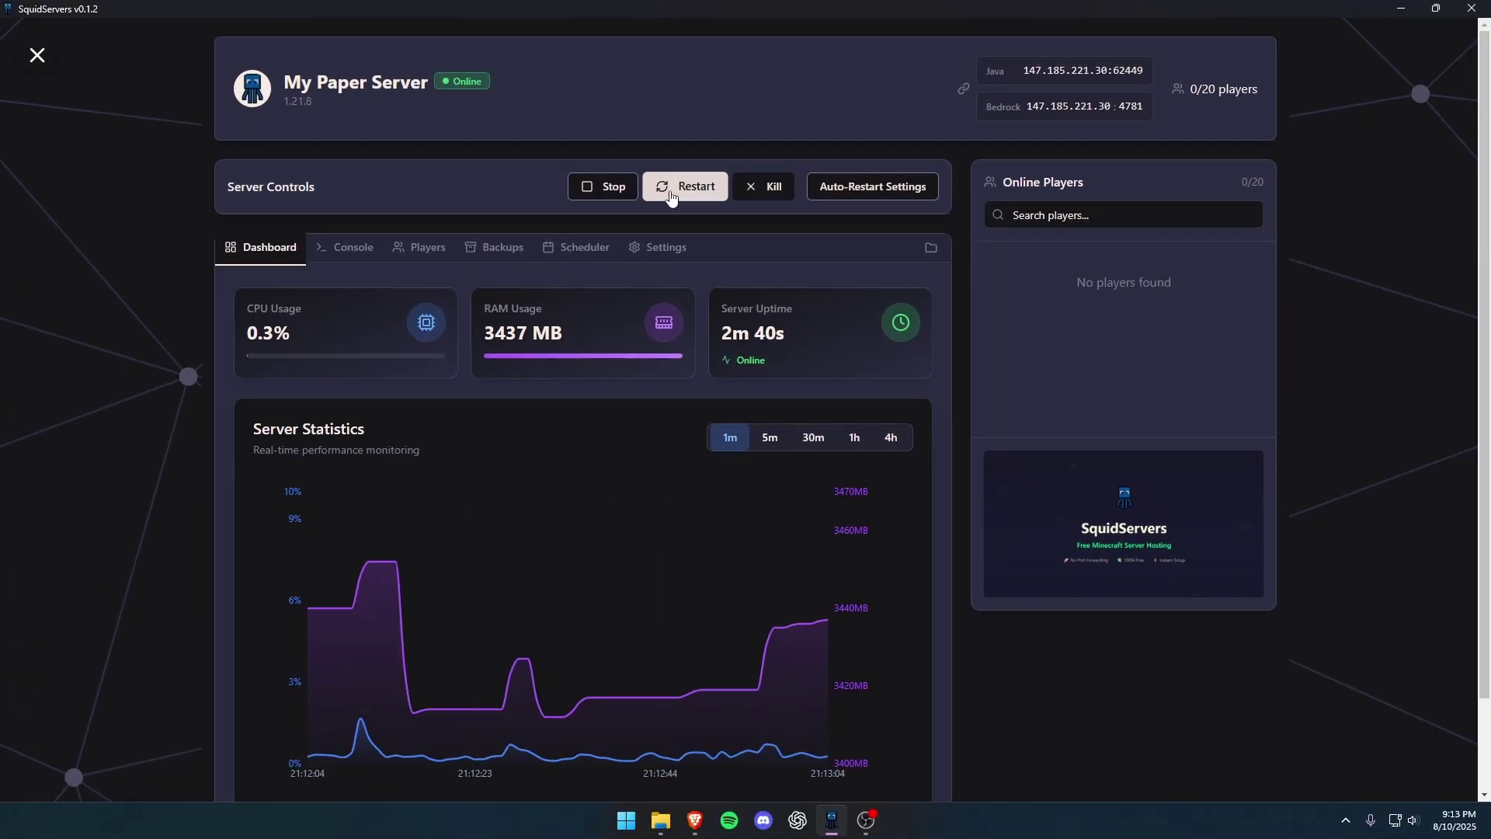
{"action": "left_click", "coordinate": [697, 149]}
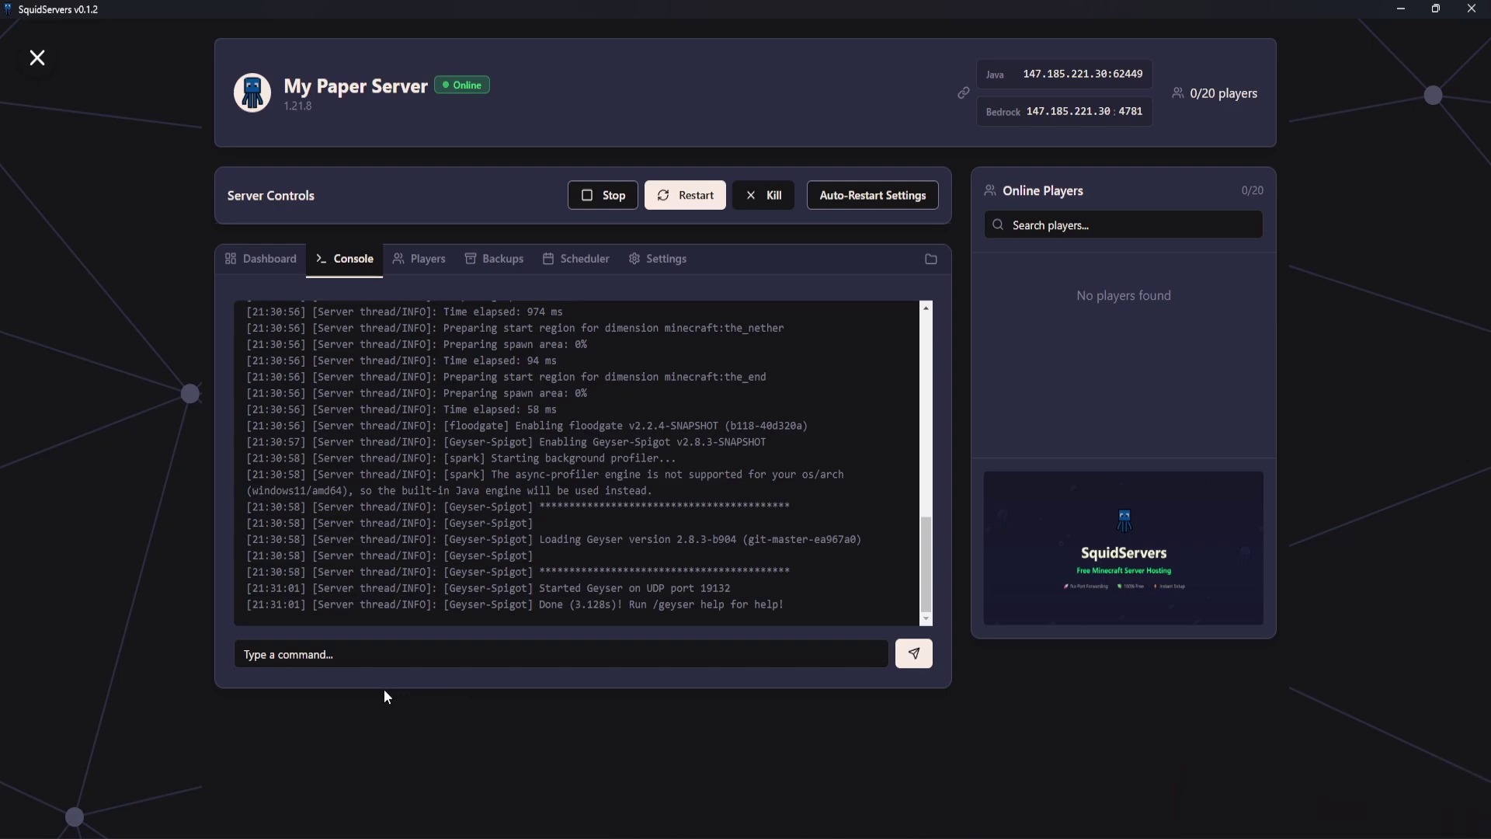
- Run geyser connectiontest against the Bedrock tunnel address 147.185.221.30 port 4781
{"action": "left_click", "coordinate": [302, 652]}
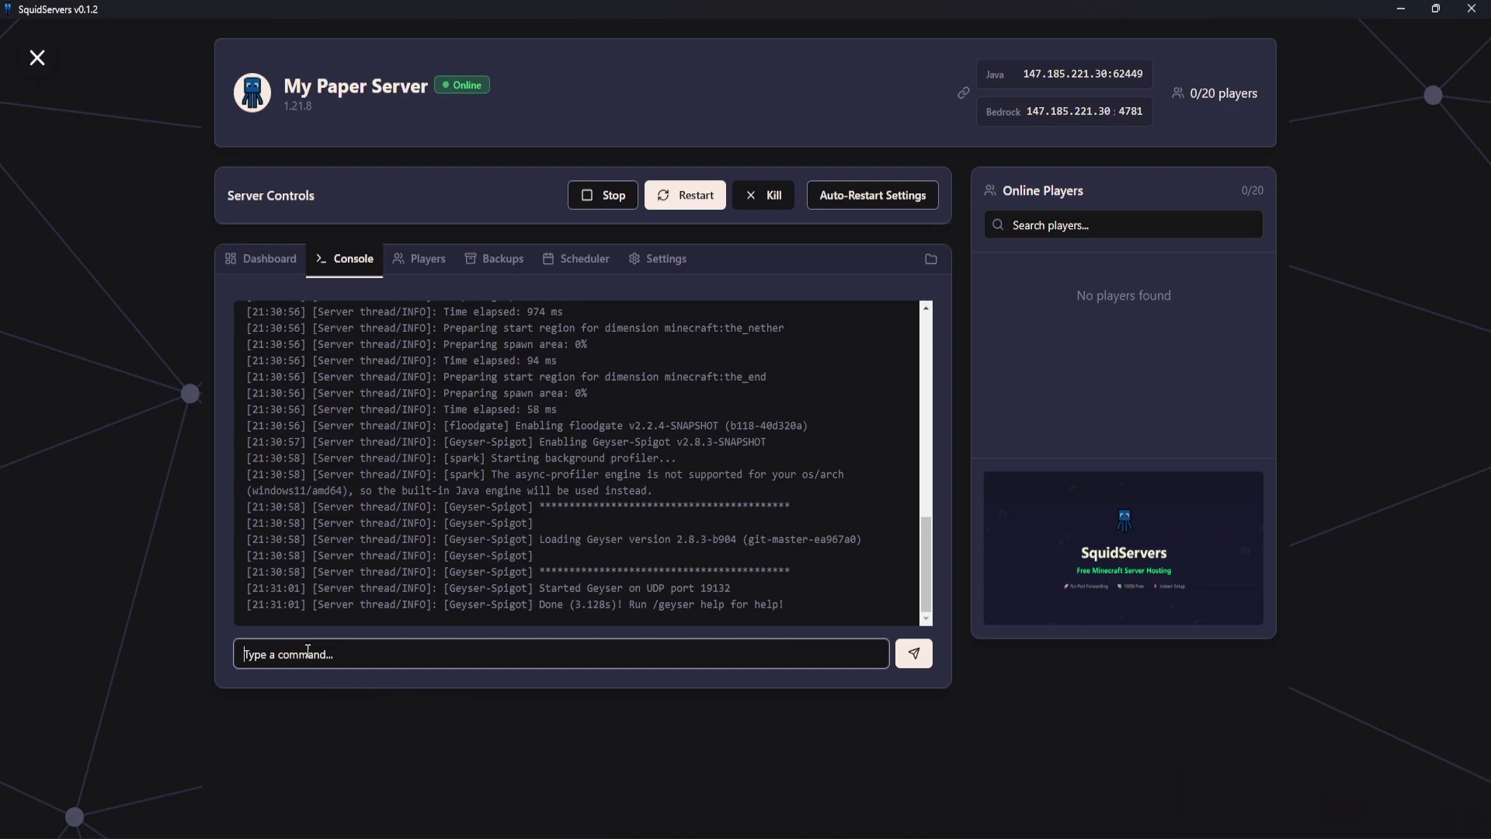
{"action": "type", "text": "geyser connectiontest"}
{"action": "double_click", "coordinate": [1059, 113]}
{"action": "left_click", "coordinate": [427, 653]}
{"action": "key", "text": "ctrl+v"}
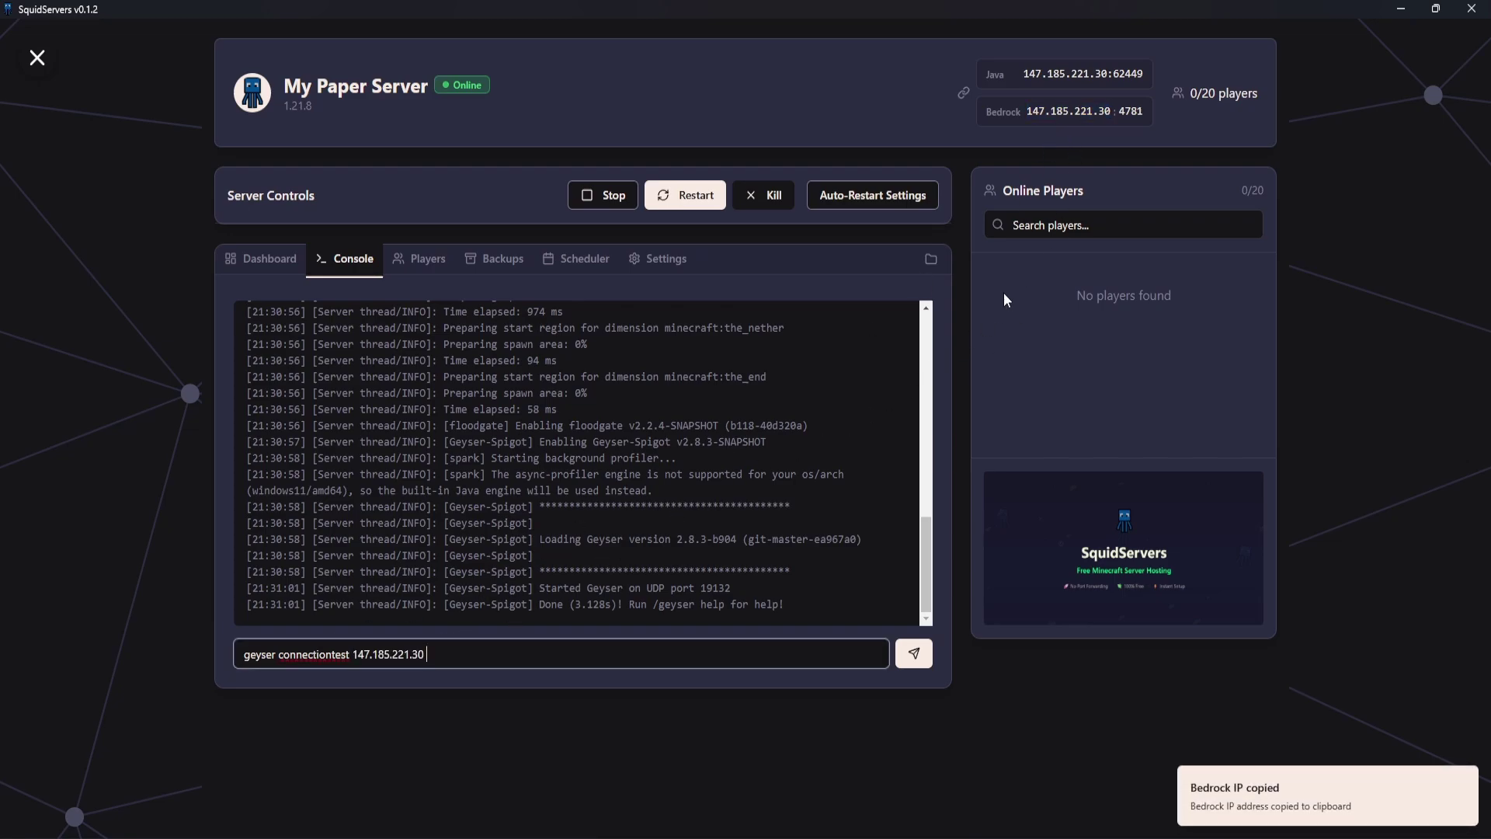
{"action": "double_click", "coordinate": [1131, 111]}
{"action": "left_click", "coordinate": [494, 652]}
{"action": "key", "text": "ctrl+v"}
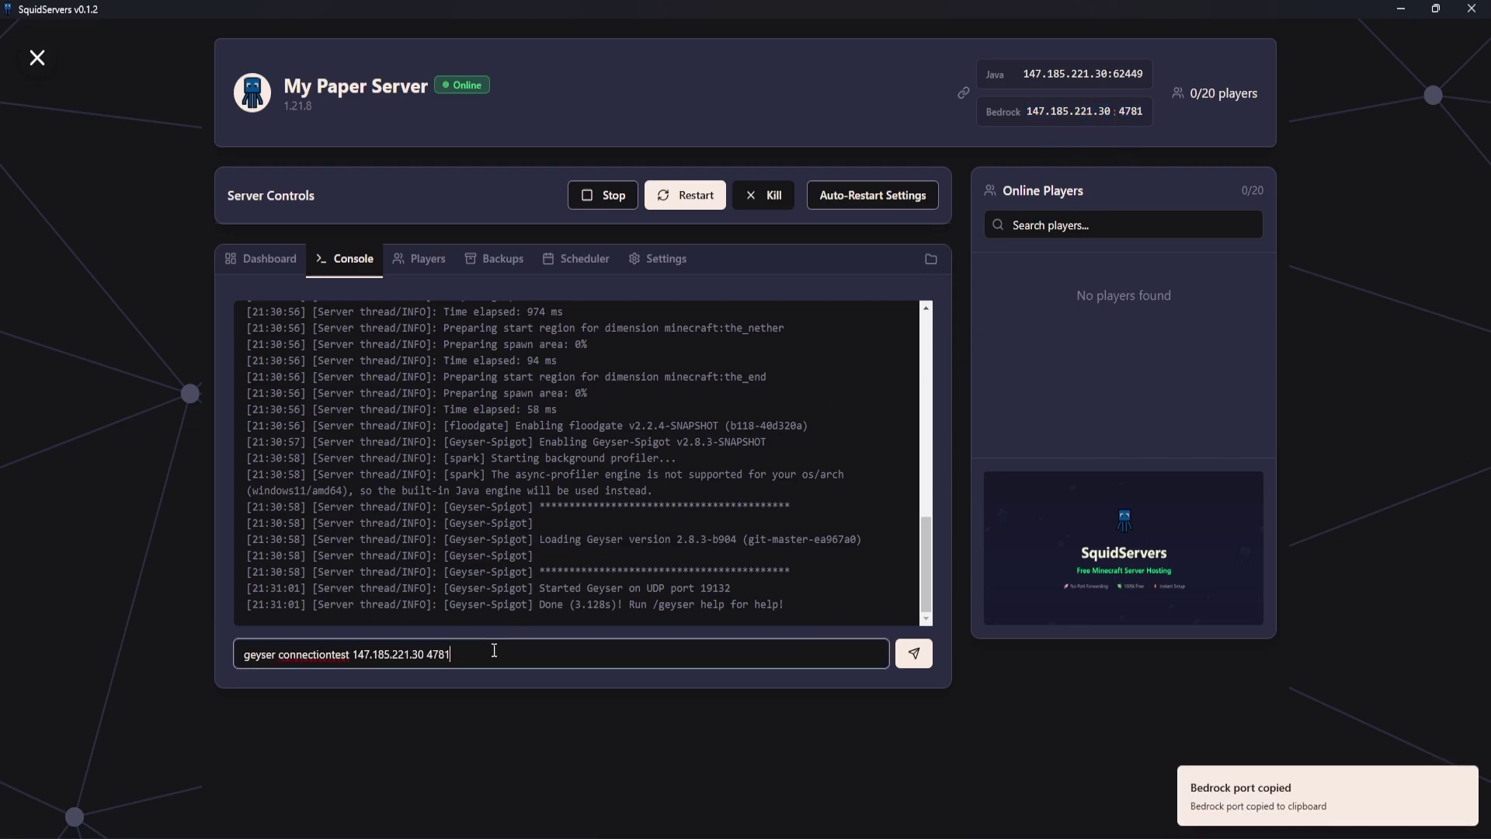
{"action": "key", "text": "Return"}
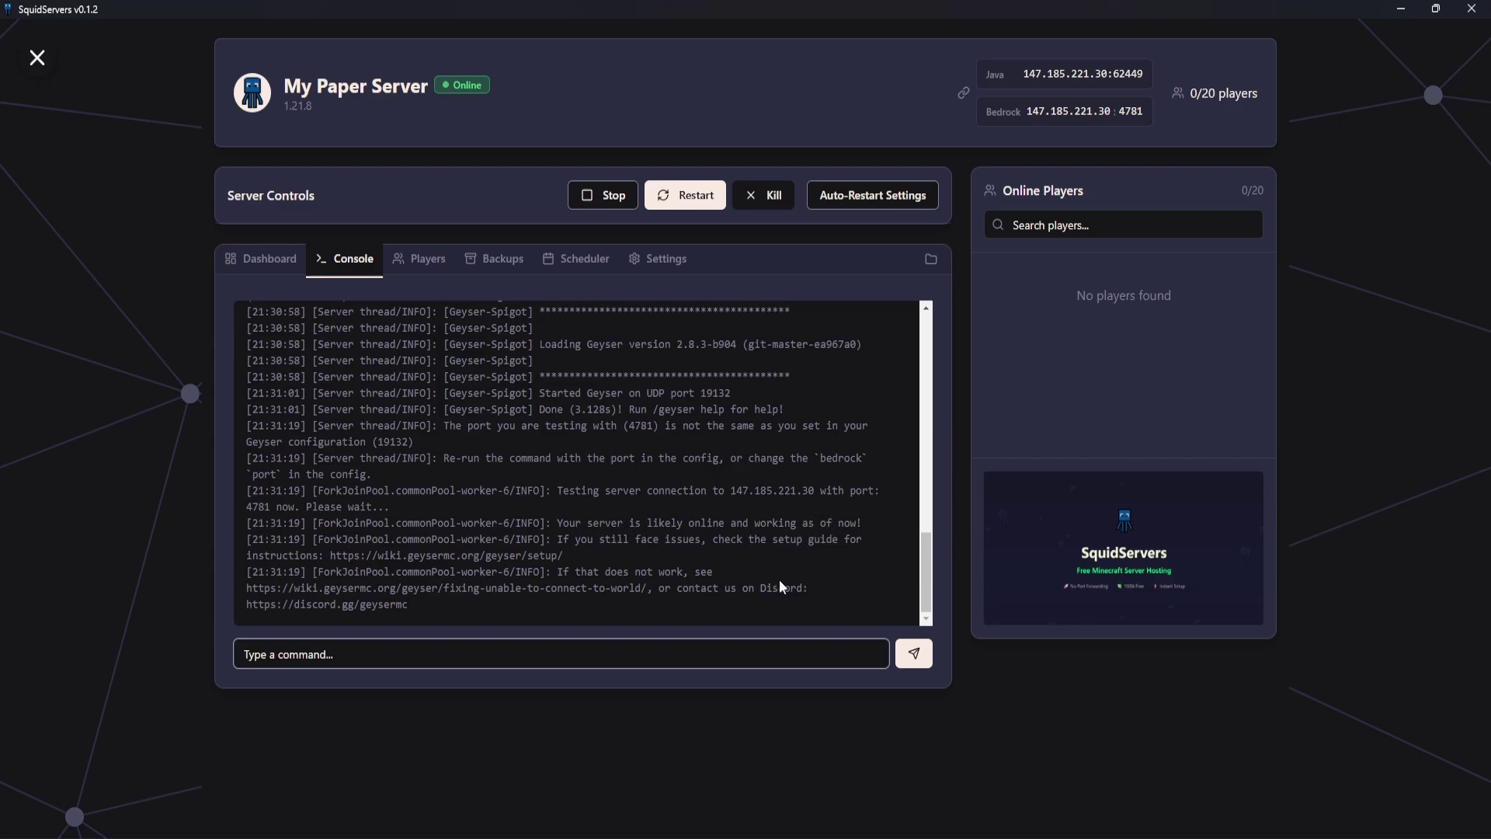
{"action": "left_click", "coordinate": [840, 824]}
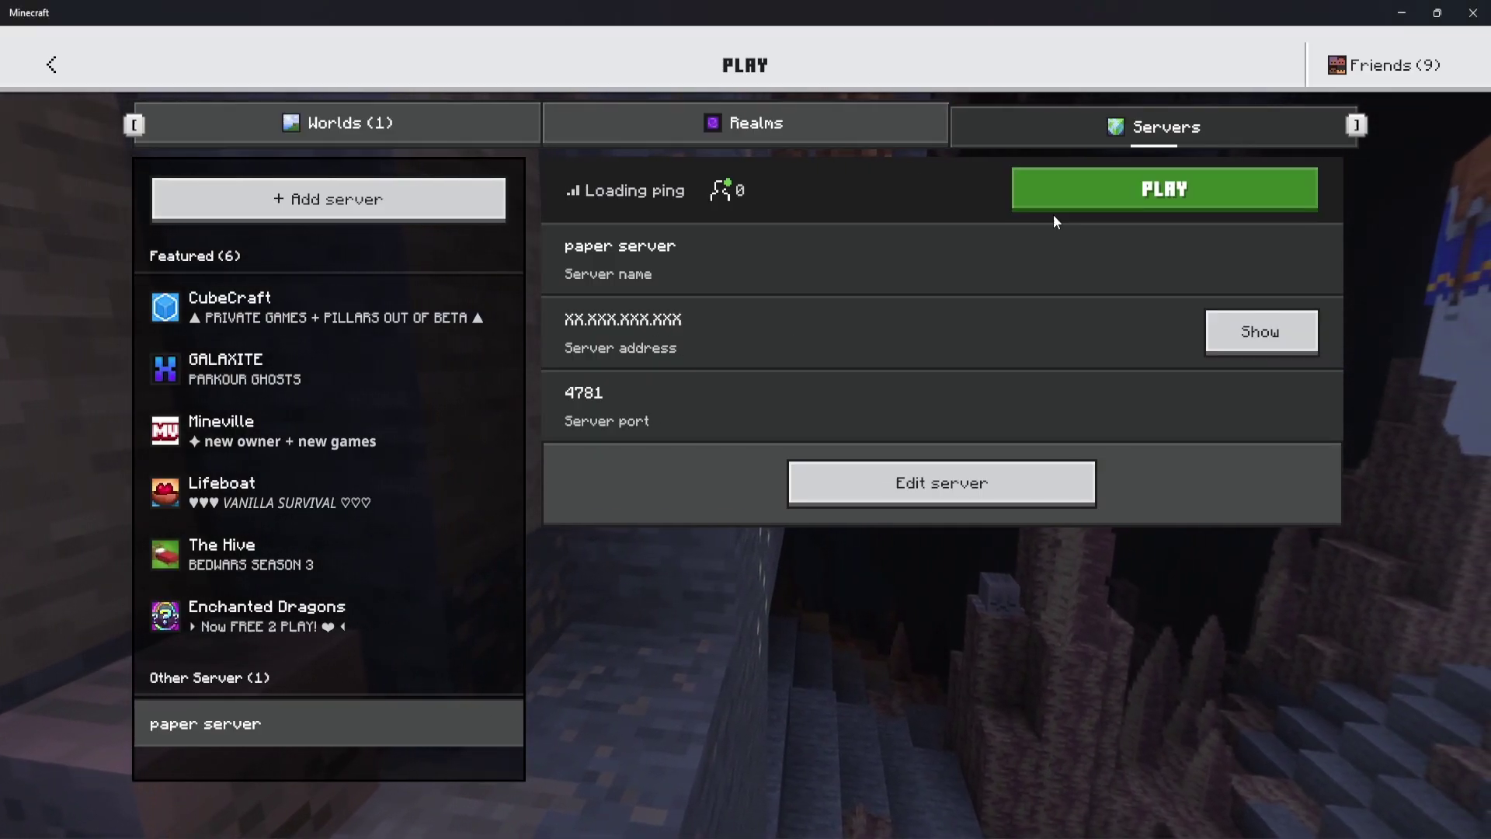
{"action": "left_click", "coordinate": [1074, 192]}
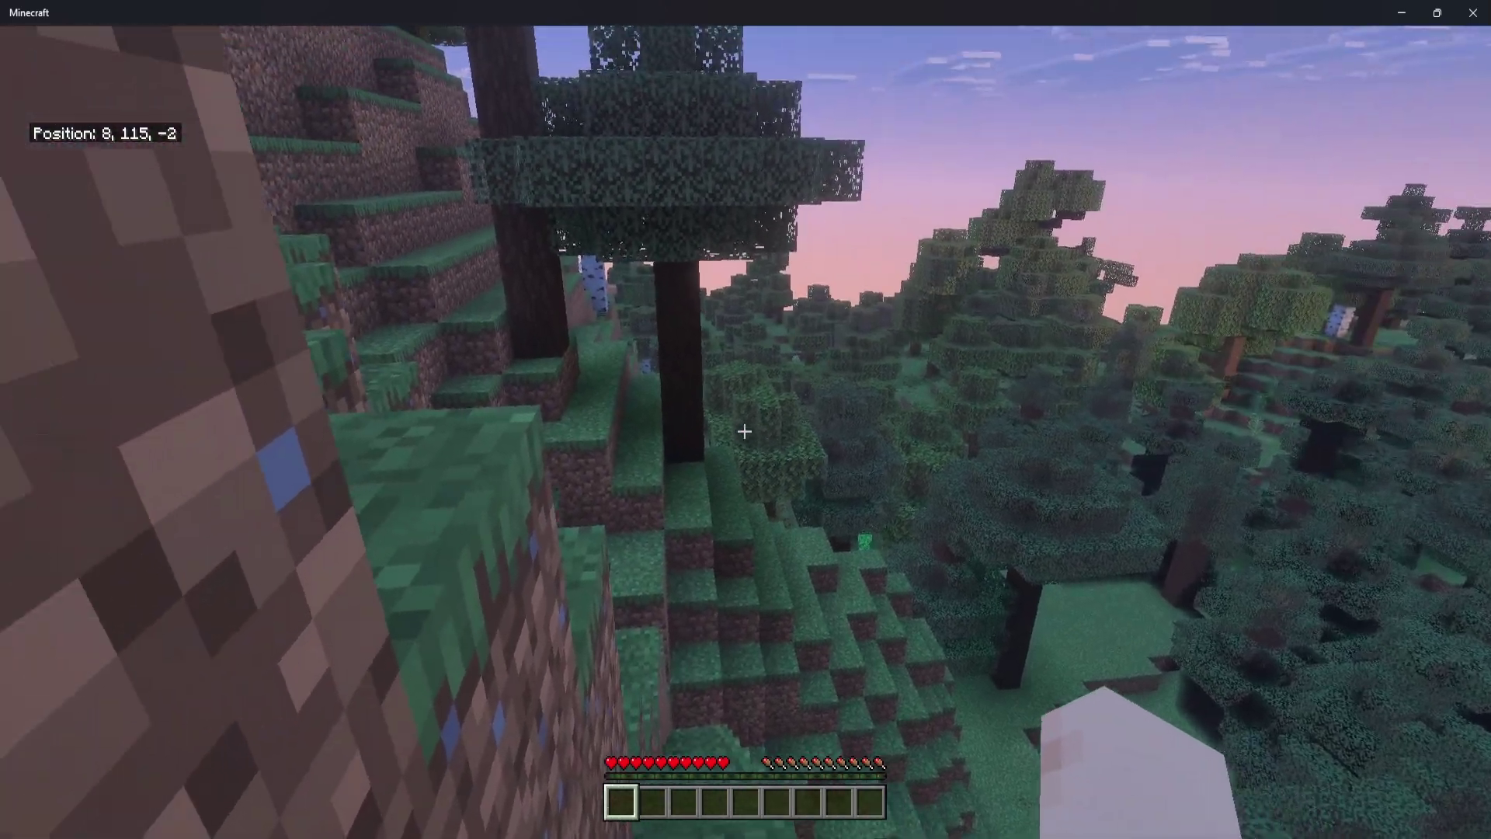
{"action": "key", "text": "F5"}
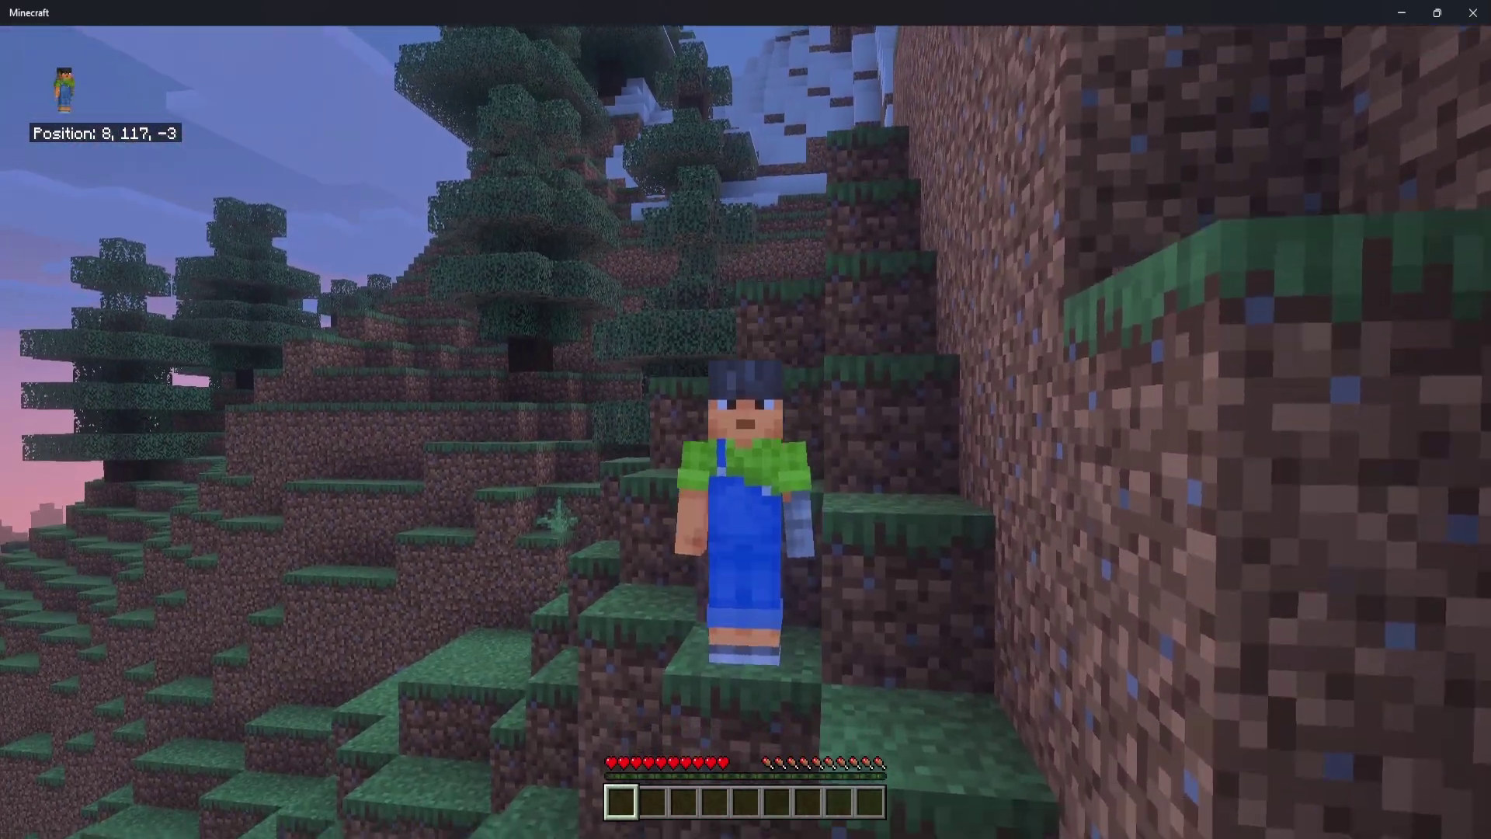